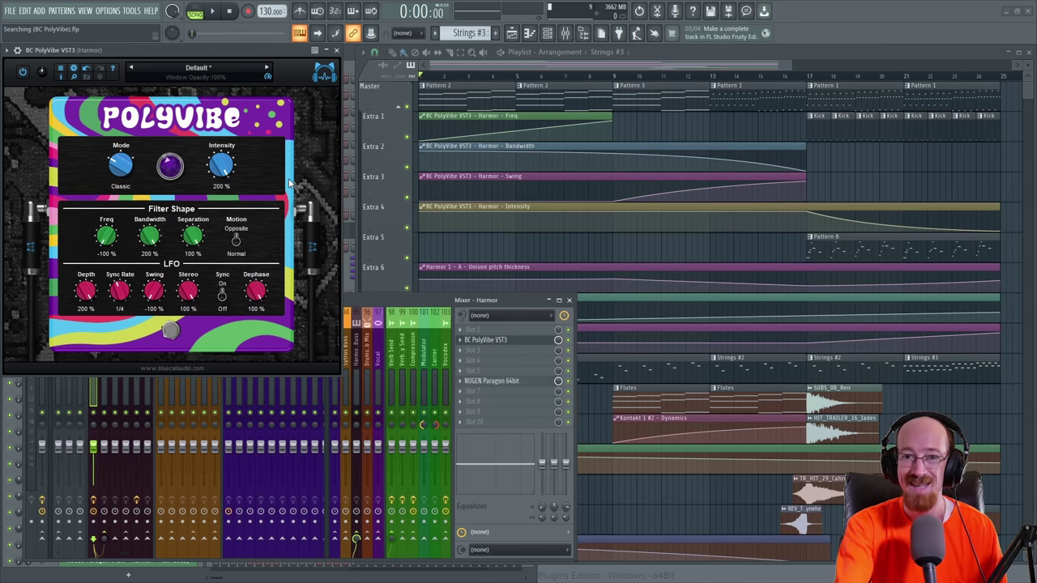
- Hide the mixer with F9, then play the song through its PolyVibe automation and stop
key("F9")
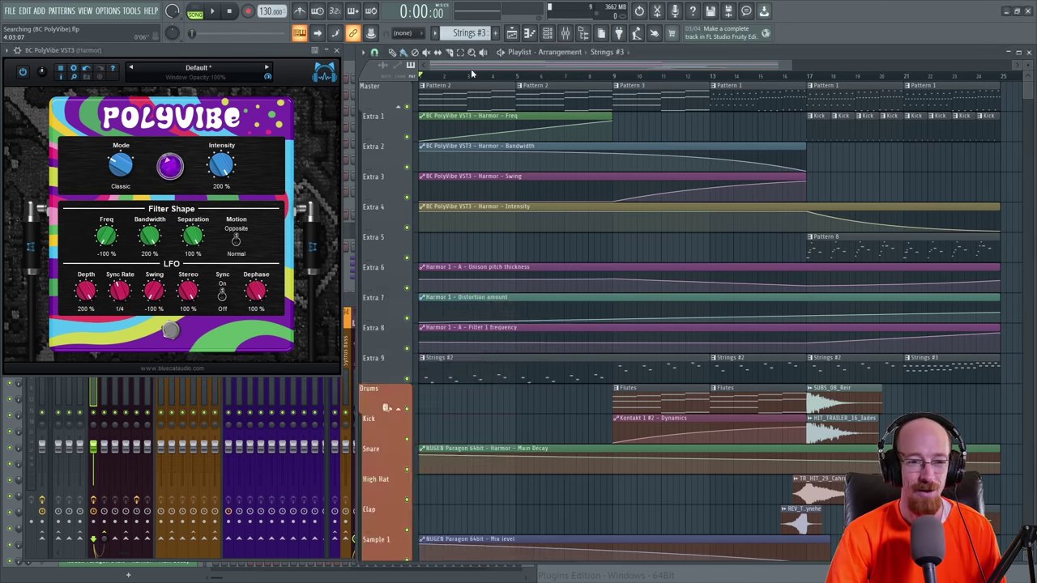
key("space")
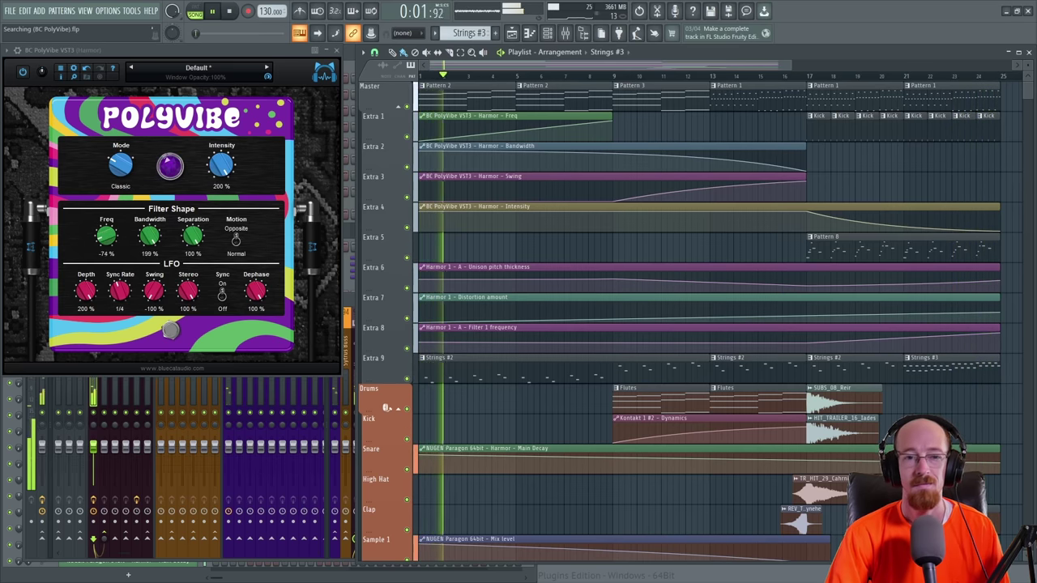
key("space")
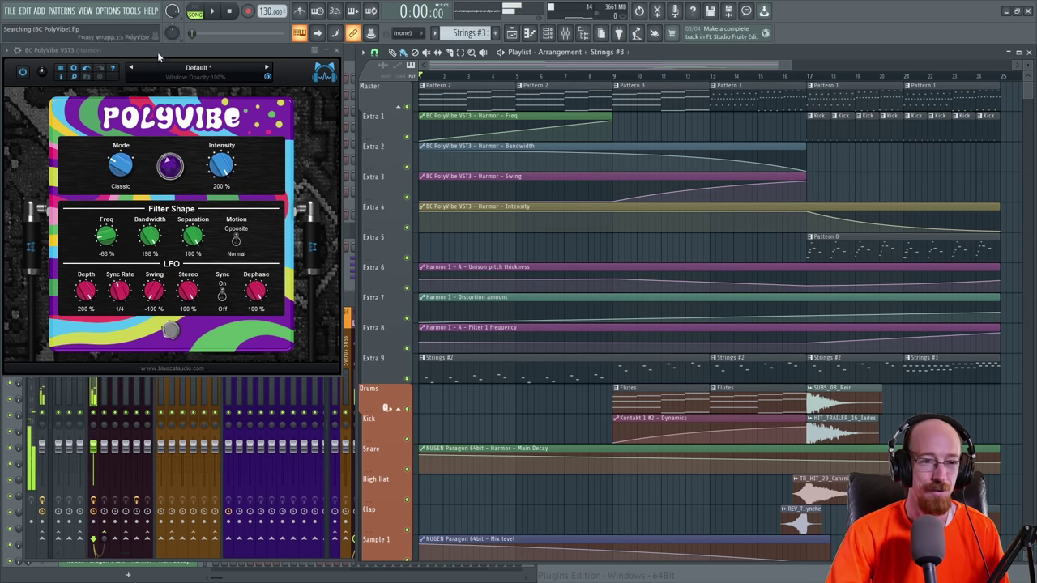
- Return to the song start and select the pattern clips in bars 2–12 and 17–24
left_click(230, 12)
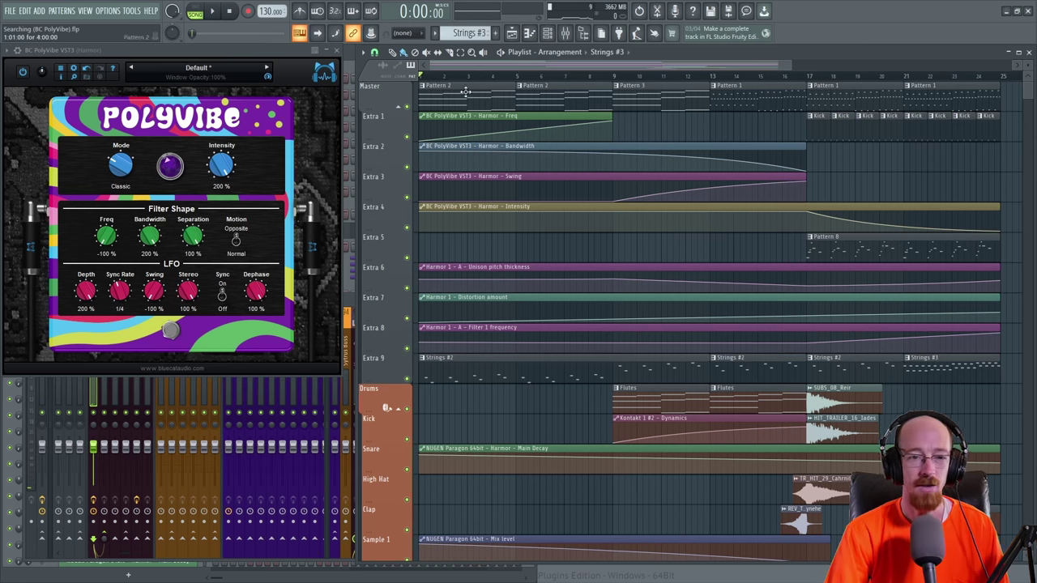
left_click_drag(446, 99, 743, 95)
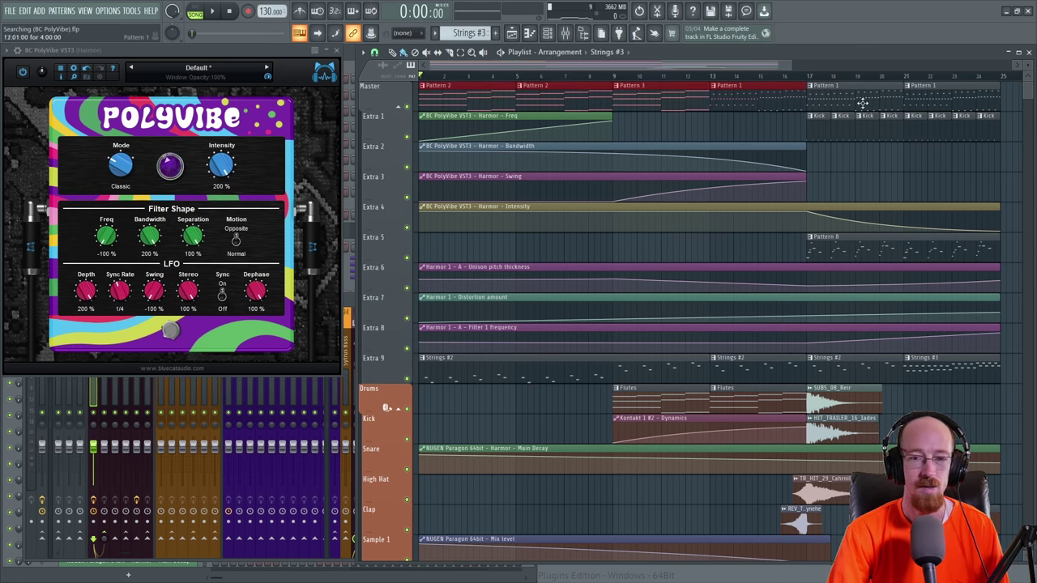
left_click_drag(810, 81, 1004, 137)
- Open the BC PolyVibe VST3 effect on the Harmor #2 mixer track
left_click(336, 51)
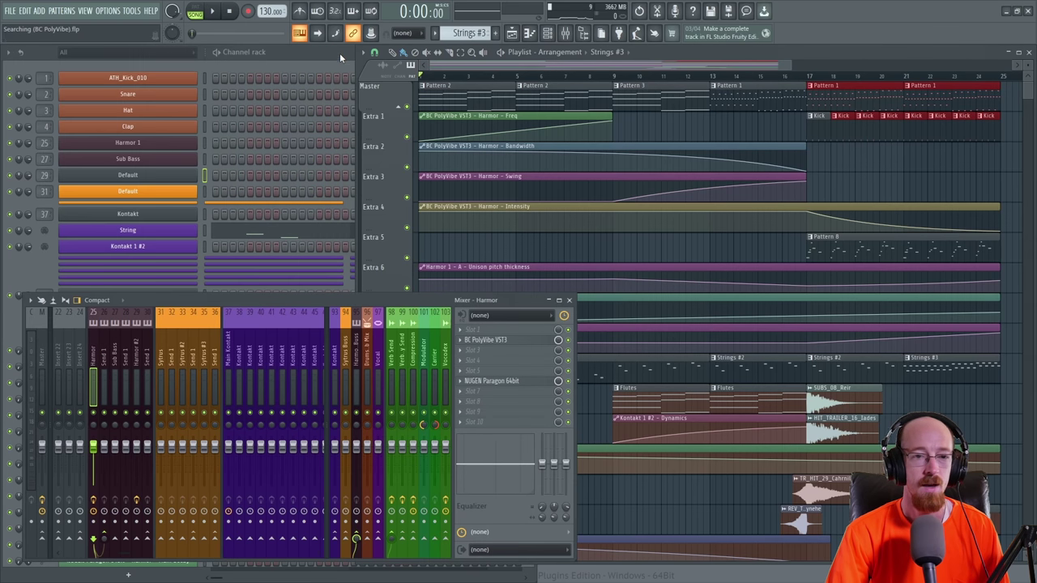
left_click(138, 356)
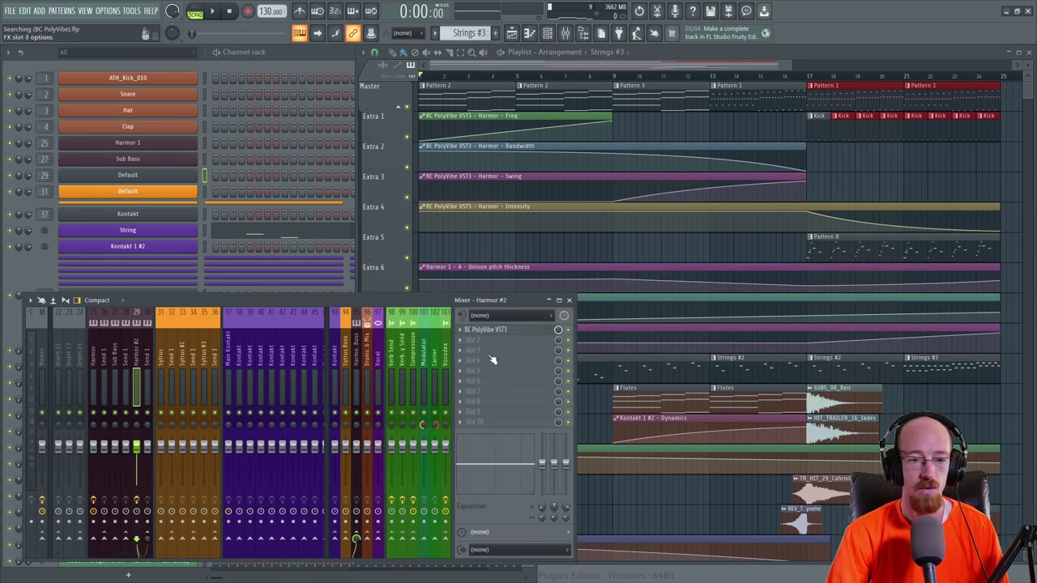
left_click(490, 329)
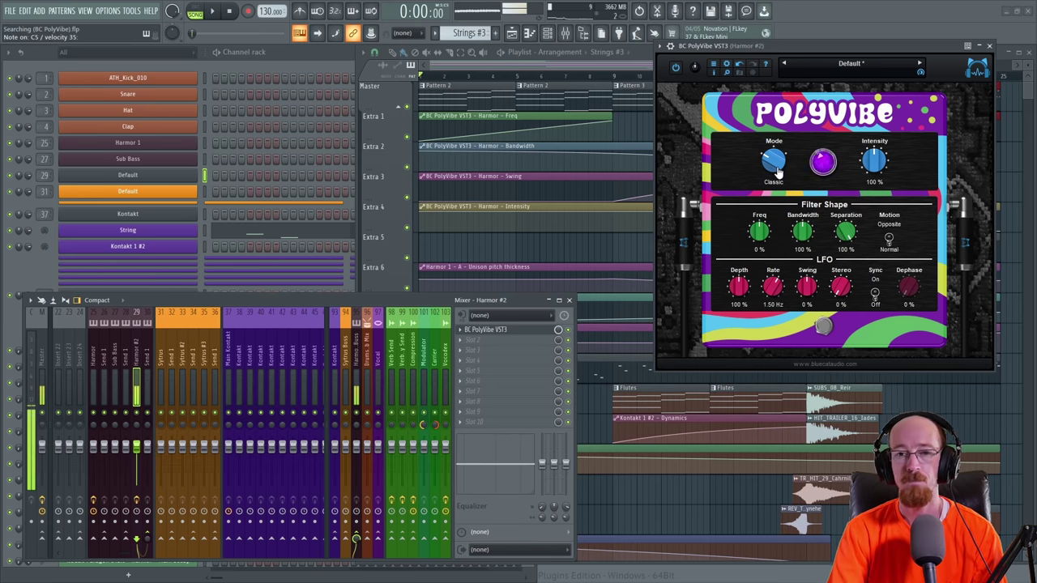
left_click(775, 165)
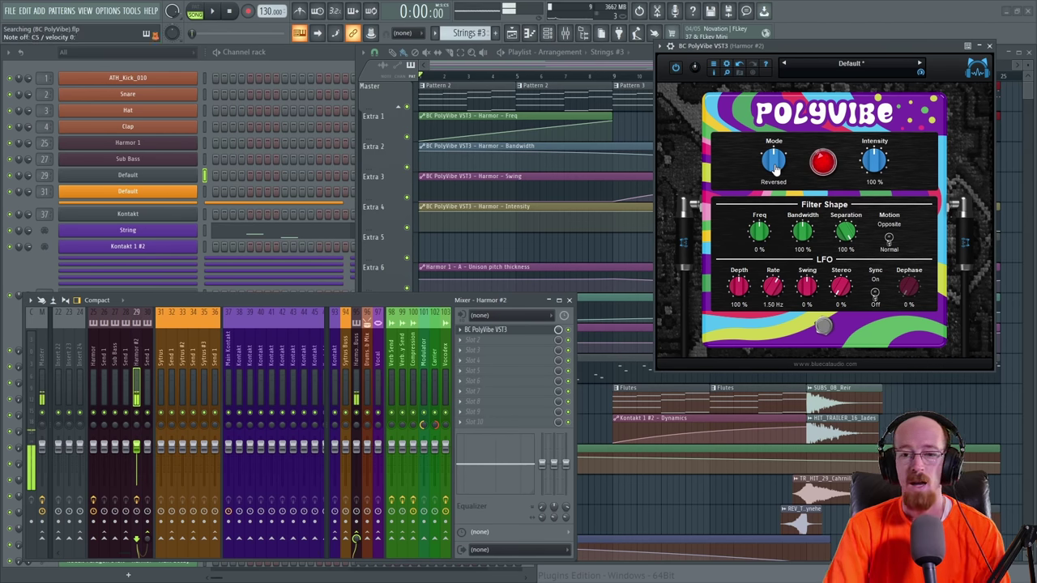
left_click_drag(776, 166, 776, 148)
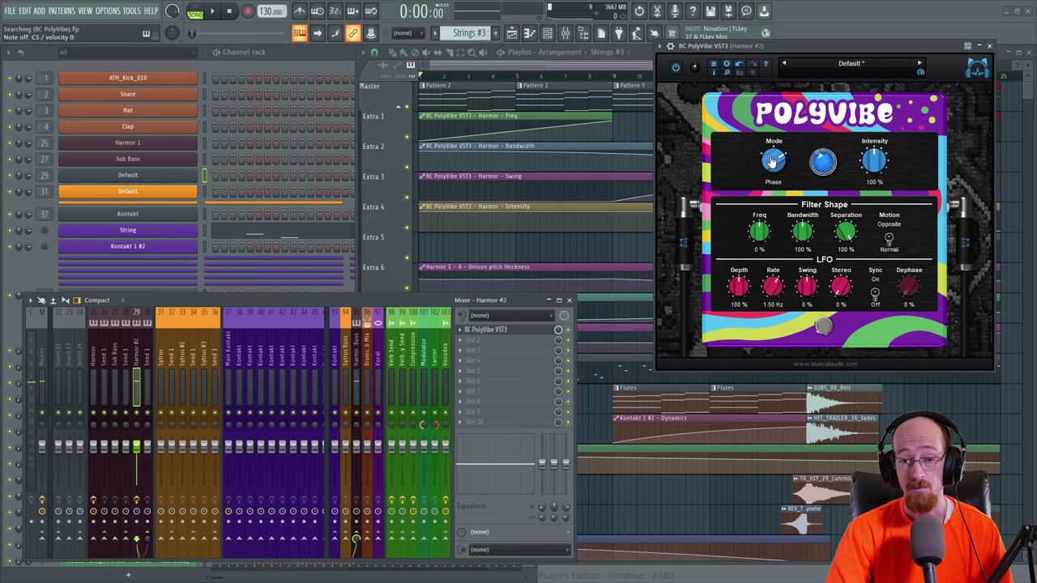
left_click_drag(772, 165, 772, 212)
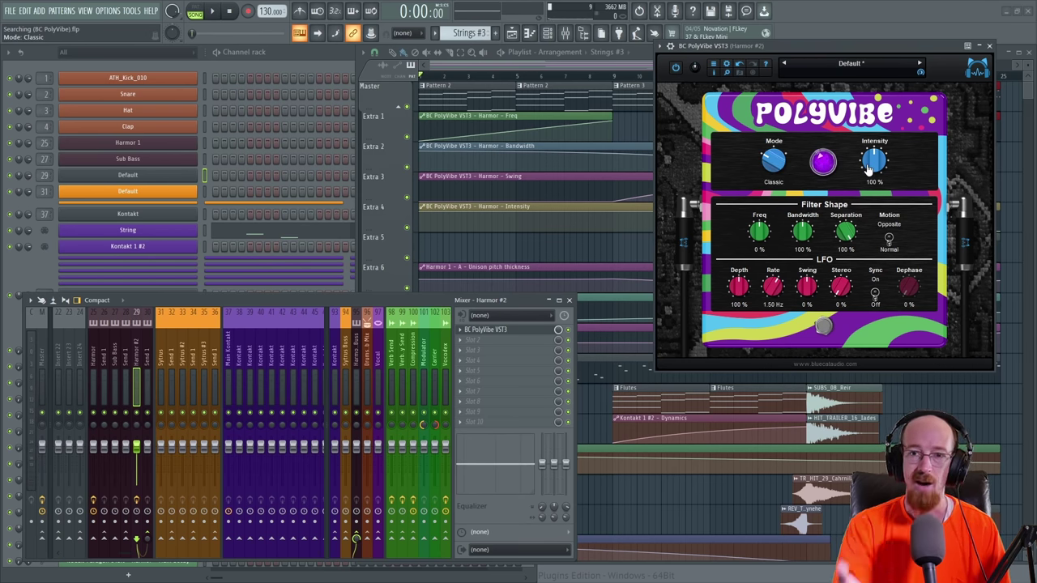
left_click_drag(869, 167, 877, 154)
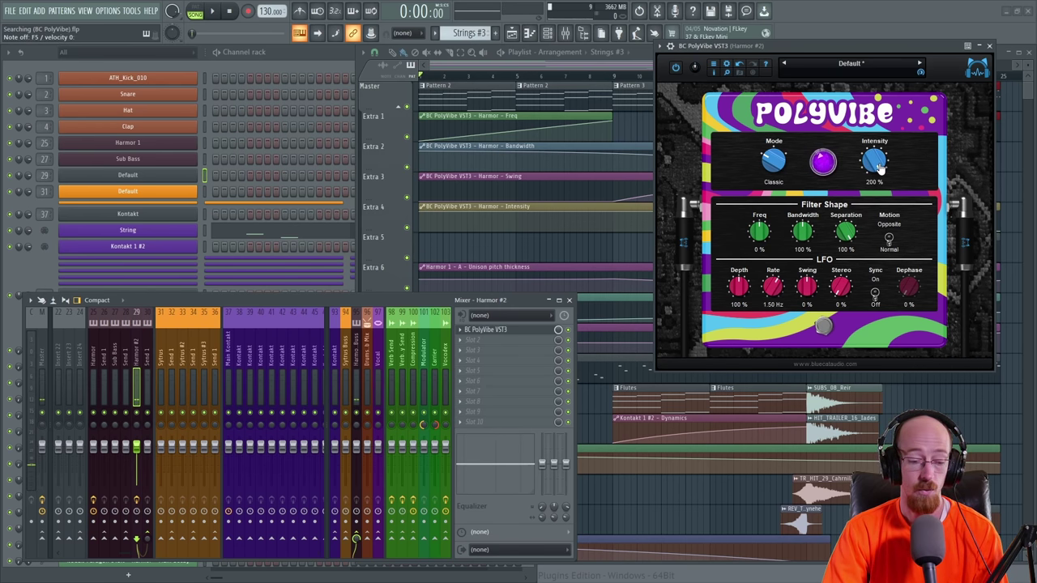
scroll(875, 166, "down", 1)
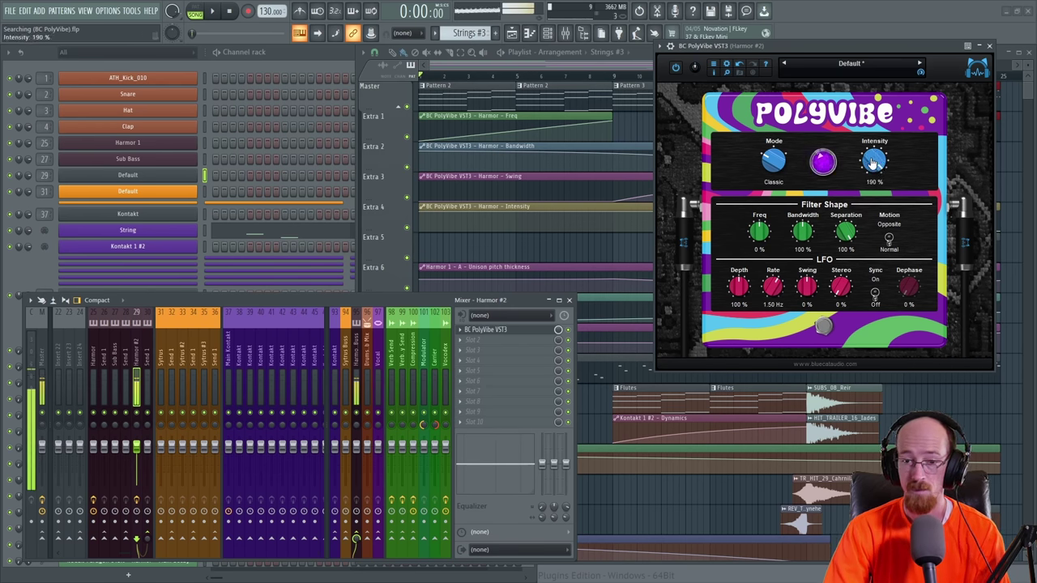
mouse_move(871, 165)
left_mouse_down()
mouse_move(877, 175)
mouse_move(876, 158)
left_mouse_up()
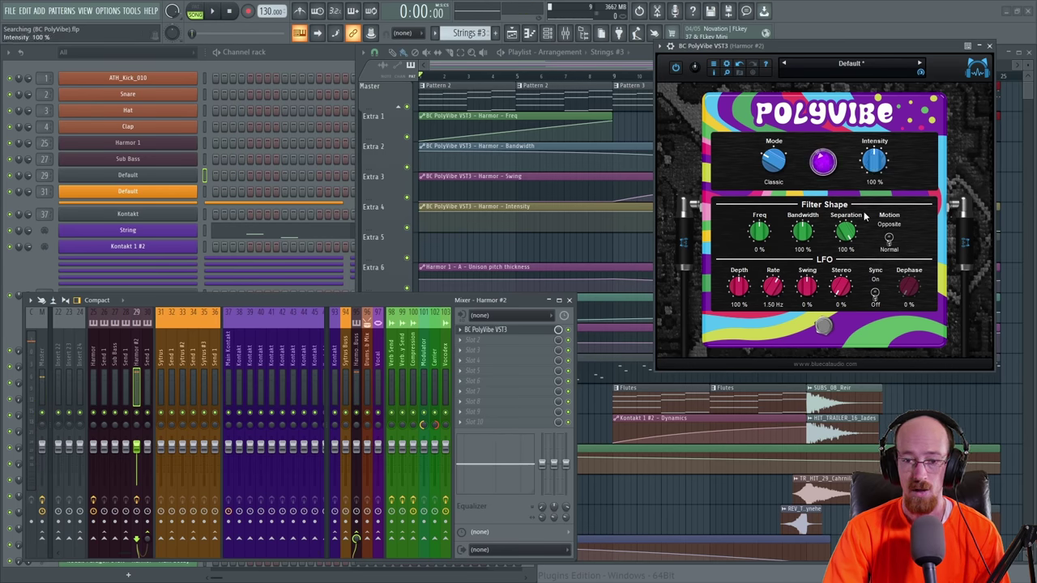
double_click(876, 169)
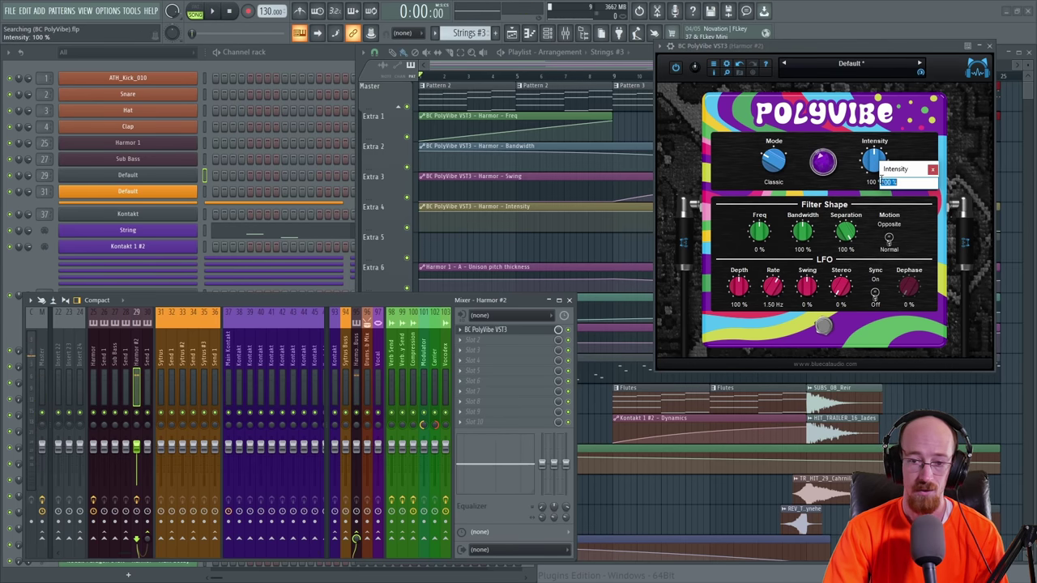
left_click(932, 169)
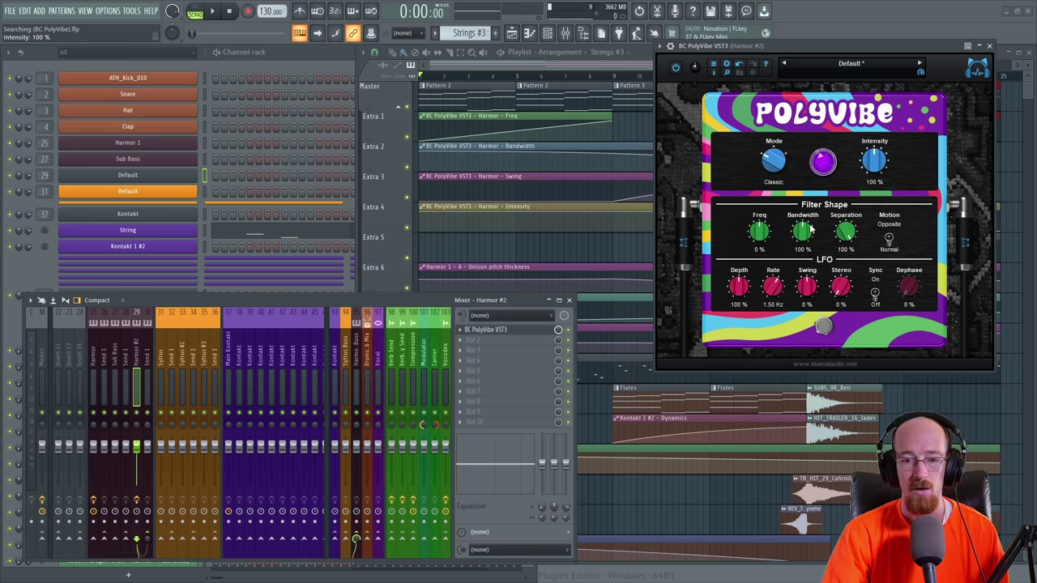
- Sweep PolyVibe's Freq up and down to -99%, then swing Bandwidth between 0% and 200%
scroll(802, 233, "up", 2)
left_click_drag(759, 233, 759, 197)
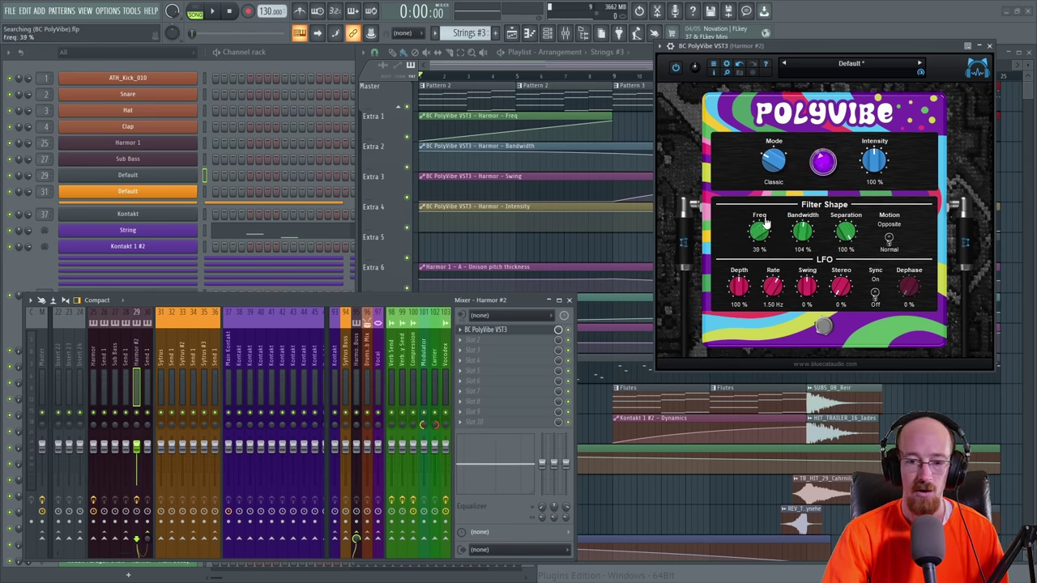
left_click_drag(765, 230, 759, 237)
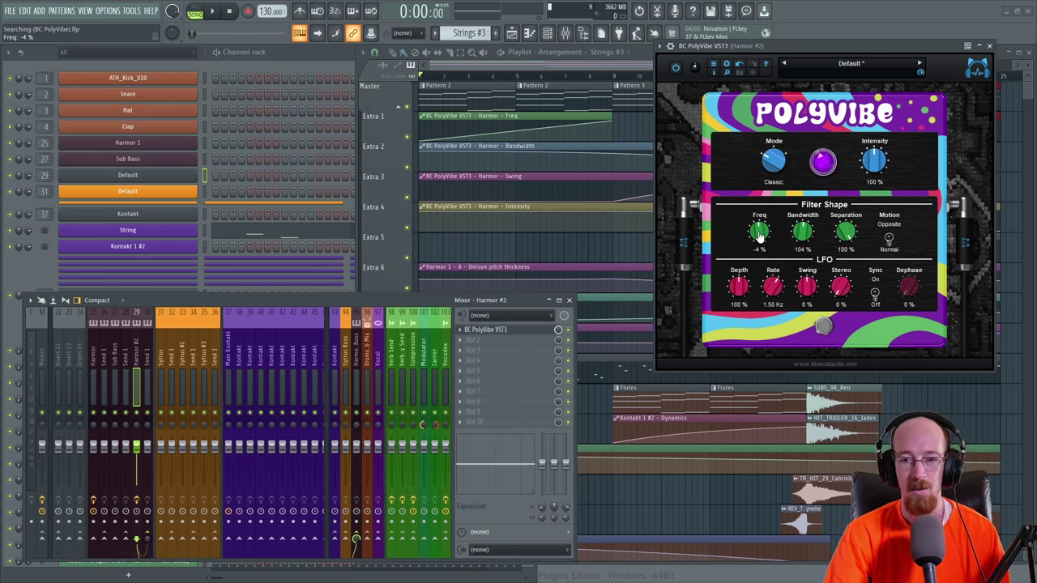
mouse_move(759, 232)
left_mouse_down()
mouse_move(751, 273)
mouse_move(755, 183)
mouse_move(755, 233)
left_mouse_up()
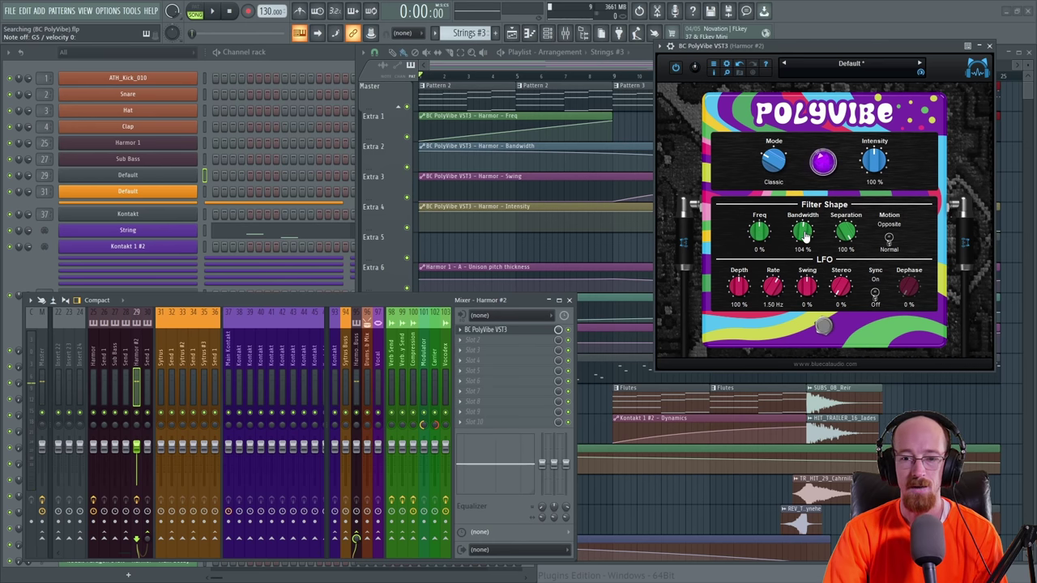
left_click_drag(803, 235, 805, 305)
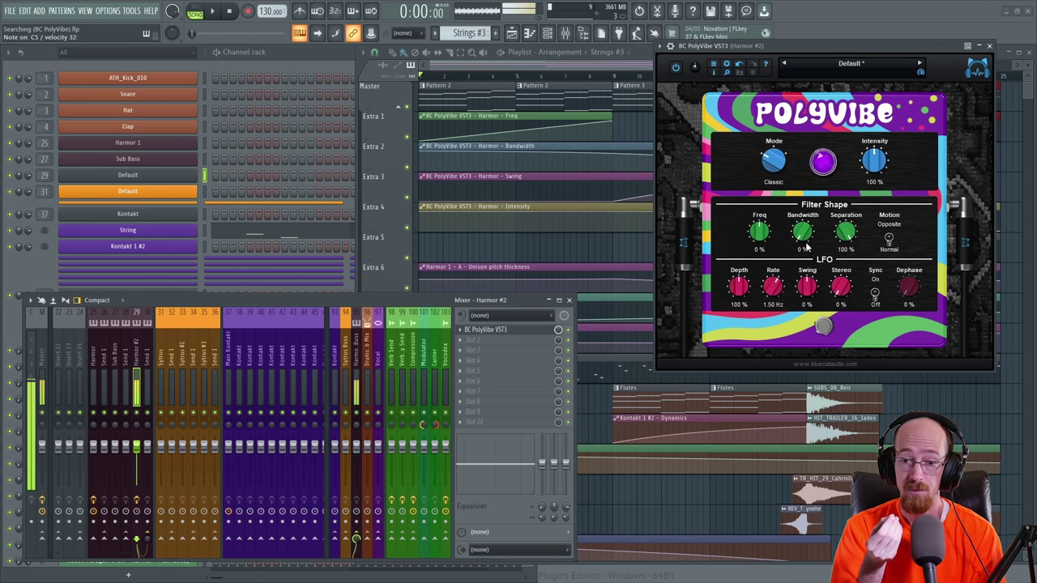
double_click(805, 242)
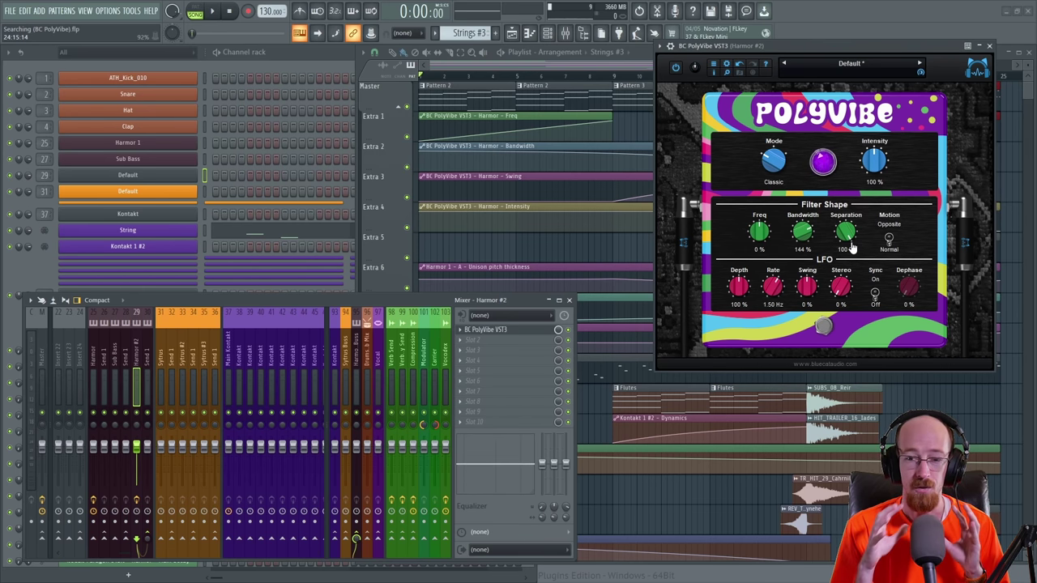
- Turn Separation down to 0%, back up to 100%, then down to 0% again
left_click_drag(845, 238, 826, 395)
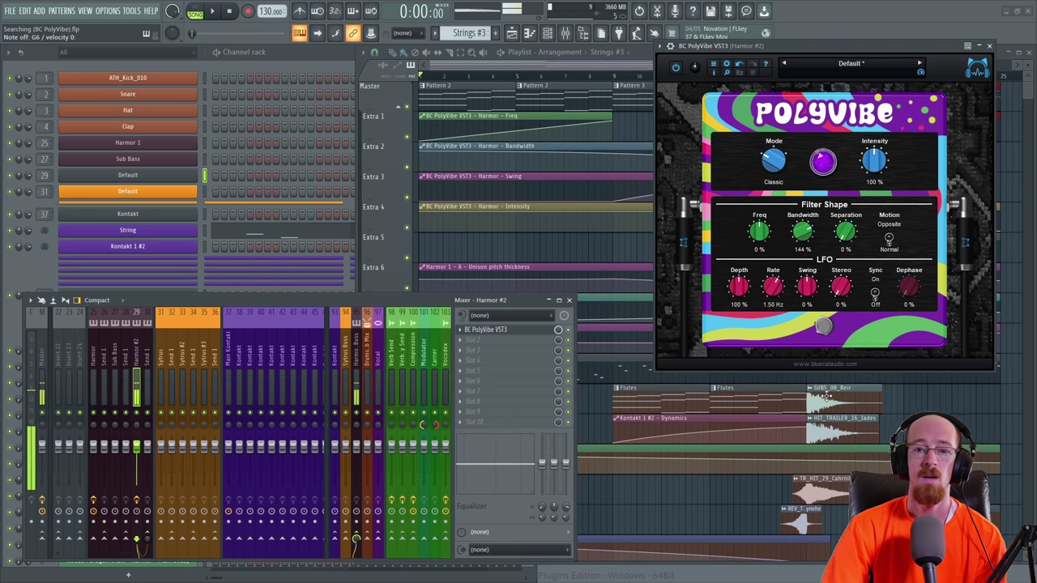
left_click_drag(846, 237, 839, 149)
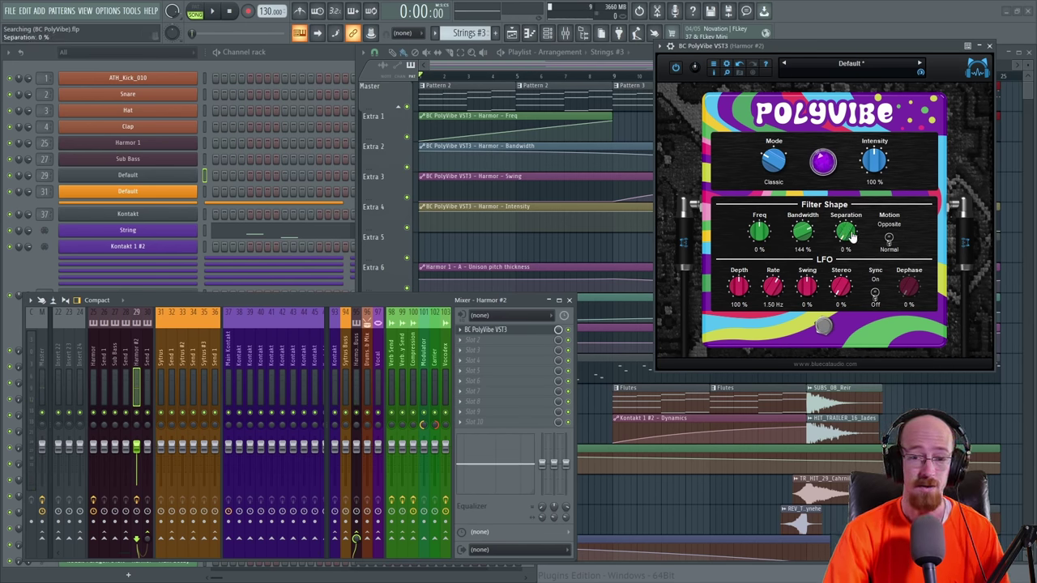
mouse_move(846, 232)
left_mouse_down()
mouse_move(843, 221)
mouse_move(843, 231)
left_mouse_up()
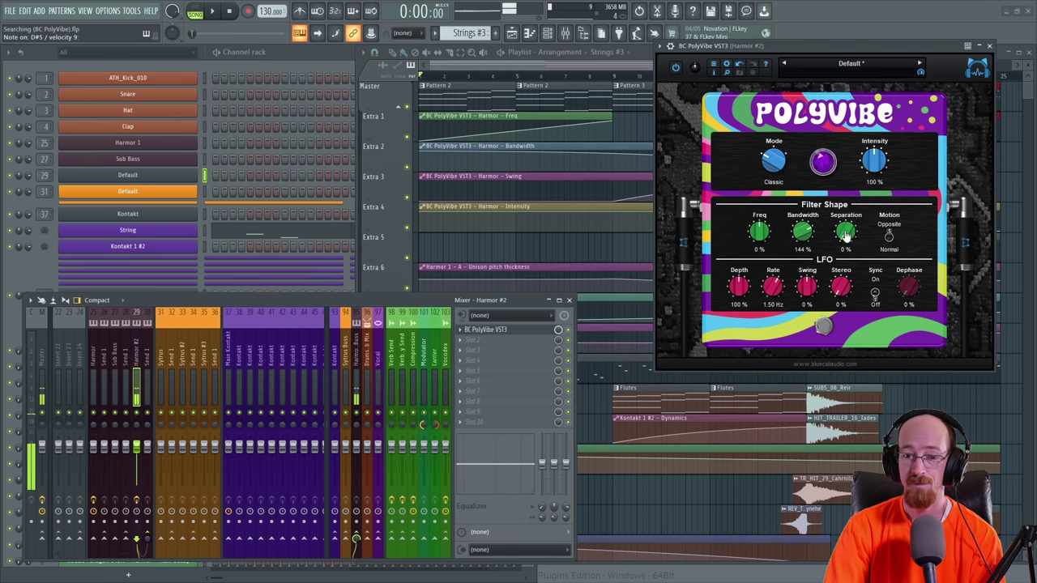
- Raise Separation to 64%, toggling filter Motion to Normal and back to Opposite
left_click_drag(848, 243, 855, 185)
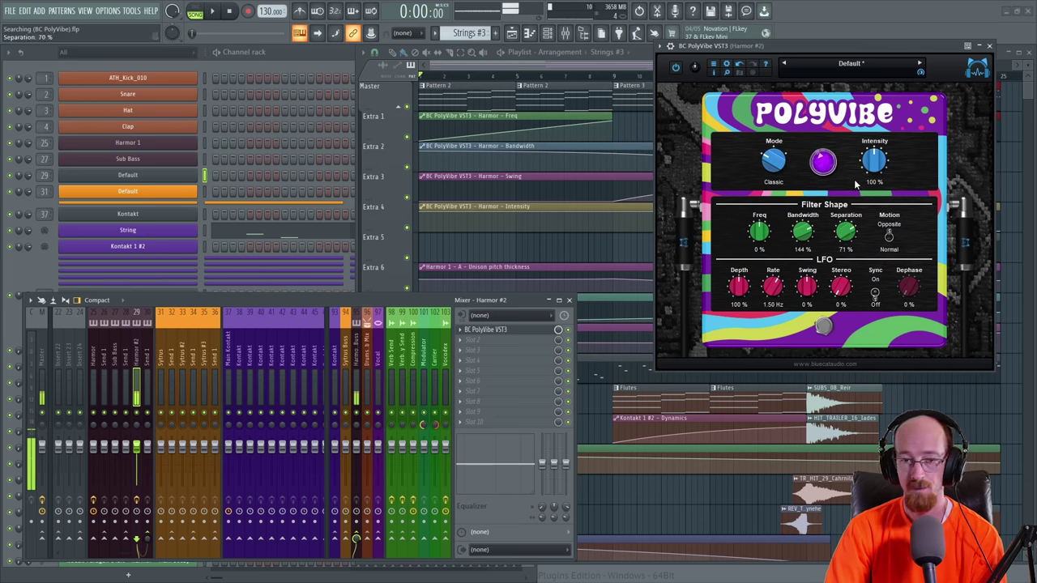
left_click(889, 238)
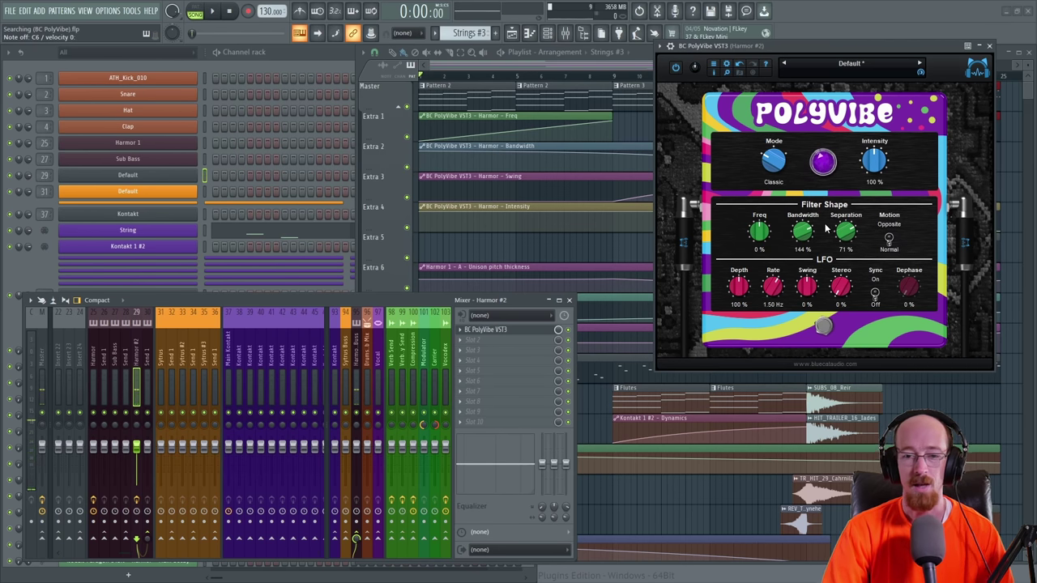
scroll(844, 236, "down", 3)
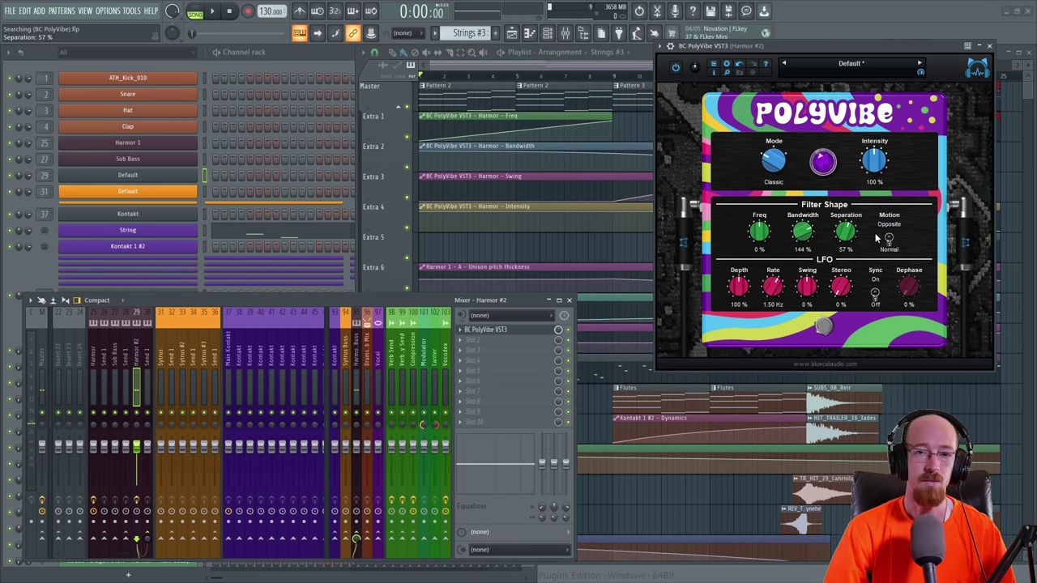
scroll(846, 232, "up", 2)
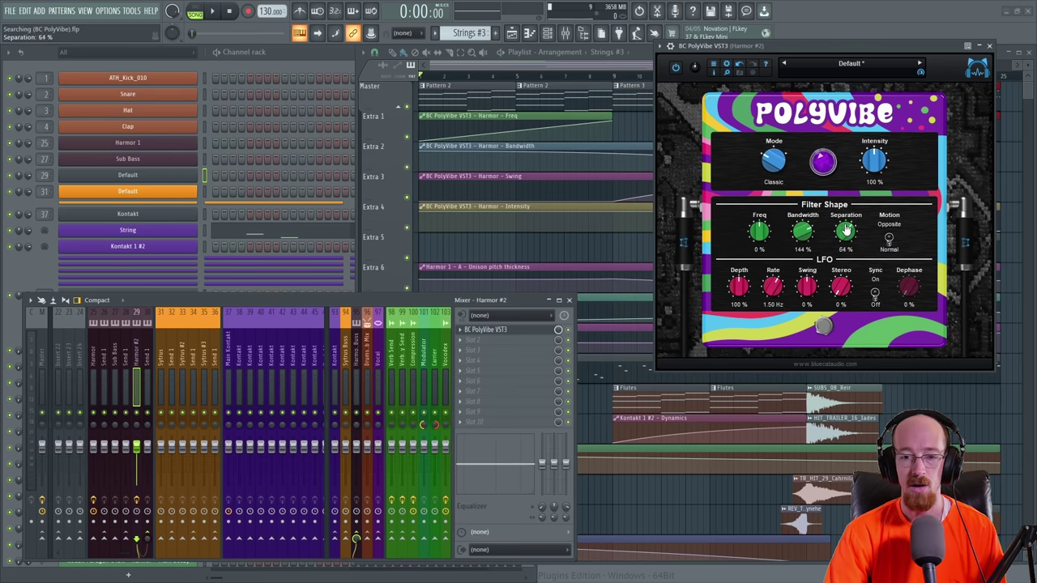
left_click(889, 240)
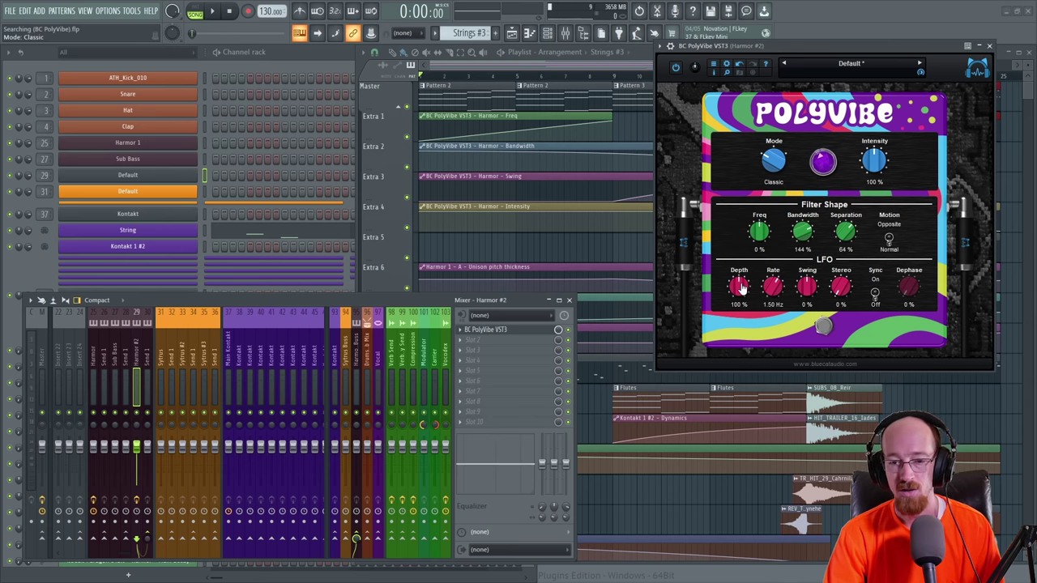
- Sweep LFO Depth to 200%, adjust the Rate, and sync the LFO to tempo at 1/8 dot
left_click_drag(741, 290, 742, 202)
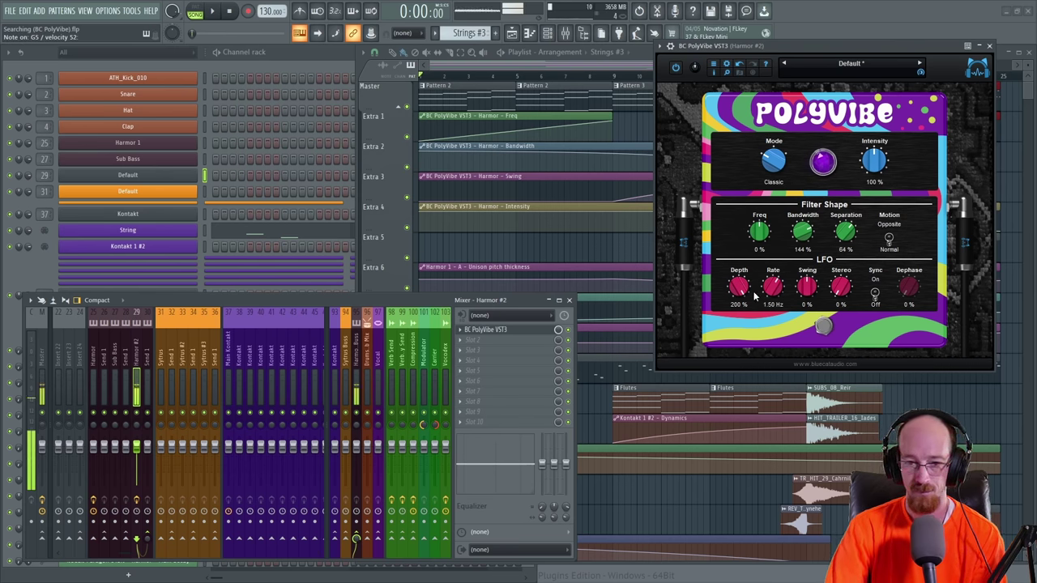
left_click_drag(737, 292, 738, 403)
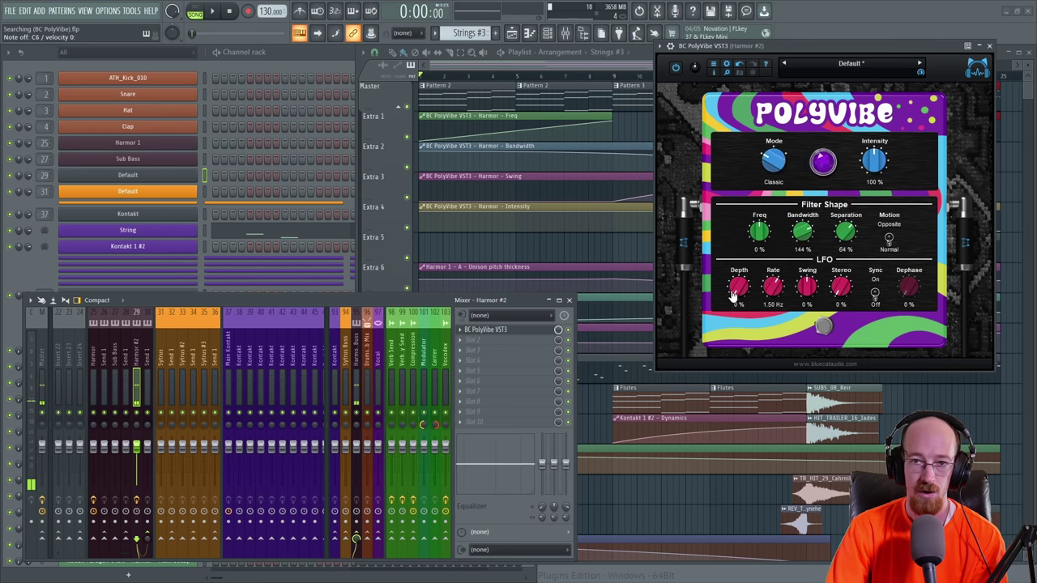
left_click_drag(738, 295, 743, 224)
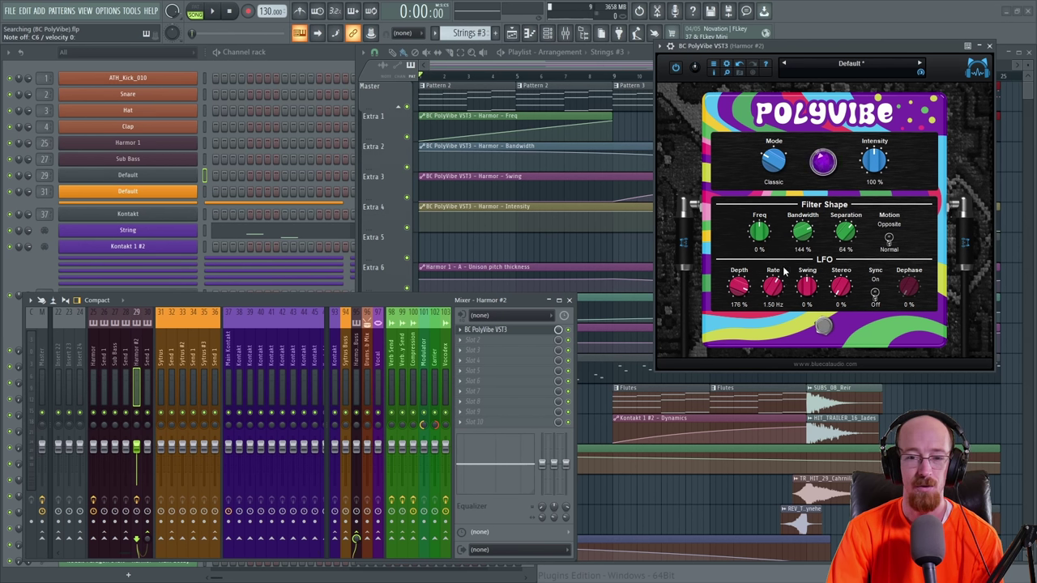
left_click_drag(775, 283, 804, 343)
left_click(875, 293)
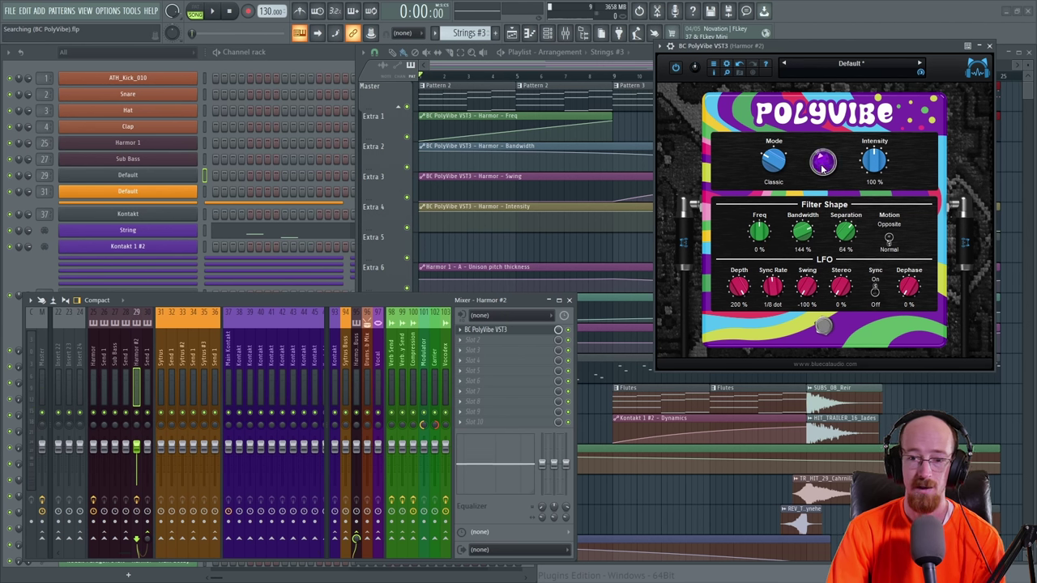
- Set LFO Swing to -5%, Bandwidth to 105%, Stereo to 100% and Separation to 54%
mouse_move(808, 295)
left_mouse_down()
mouse_move(805, 212)
mouse_move(809, 276)
left_mouse_up()
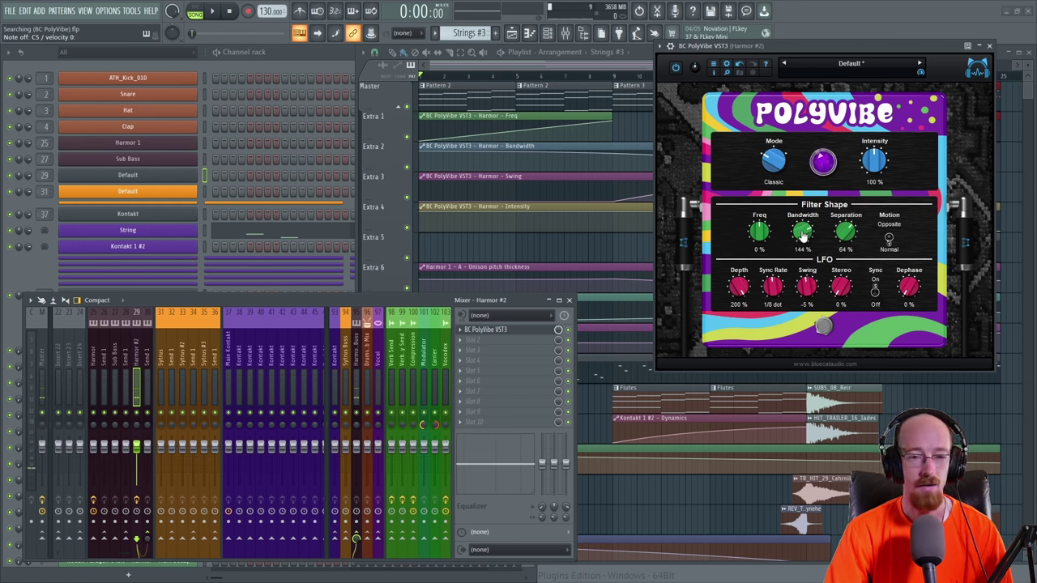
left_click_drag(804, 235, 802, 252)
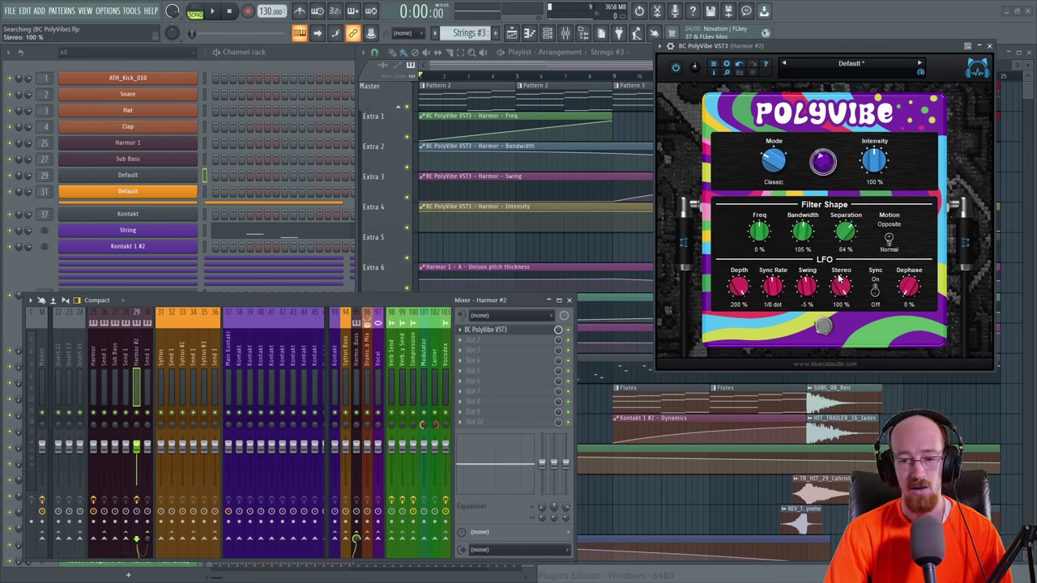
double_click(841, 285)
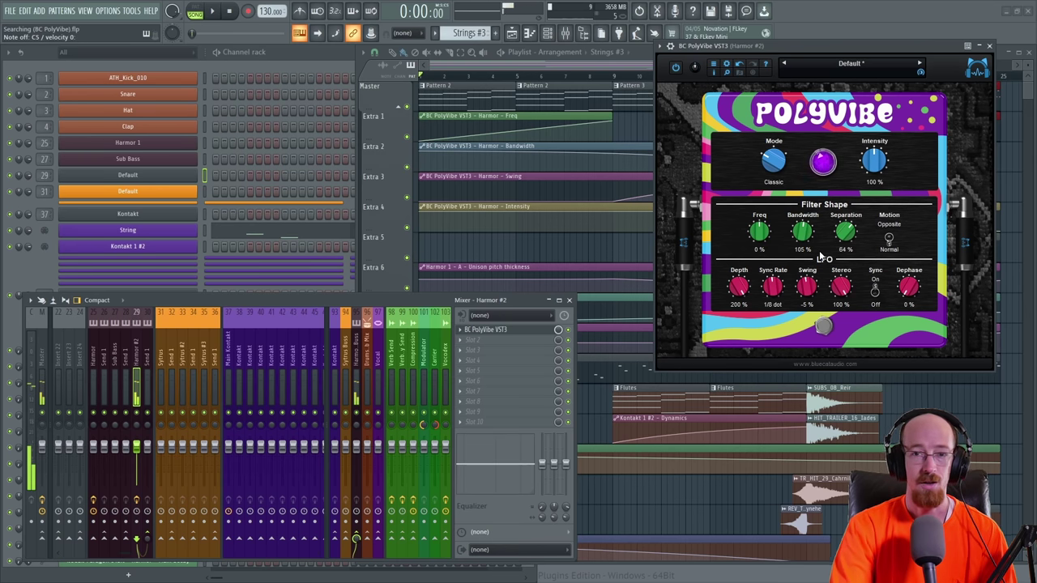
left_click_drag(844, 232, 860, 274)
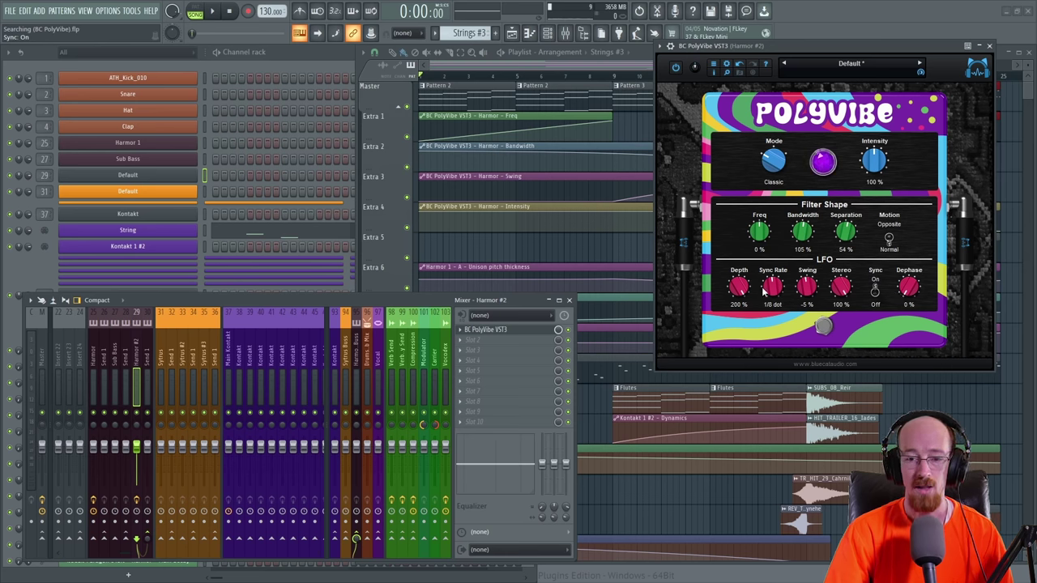
- Set the LFO sync rate to a 1/4 note and try the Dephase knob, leaving it at 0%
left_click_drag(767, 288, 766, 289)
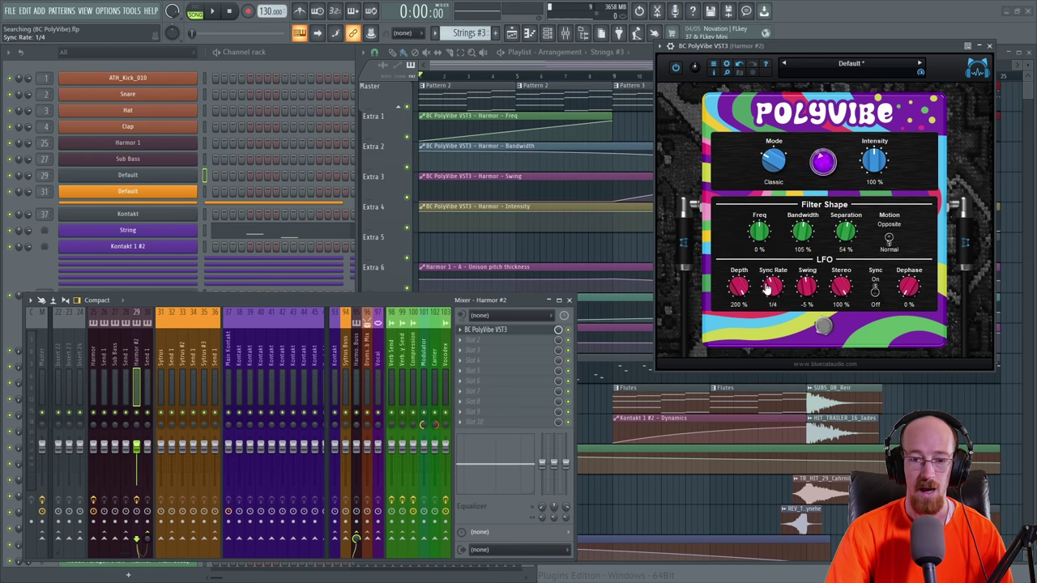
left_click(907, 288)
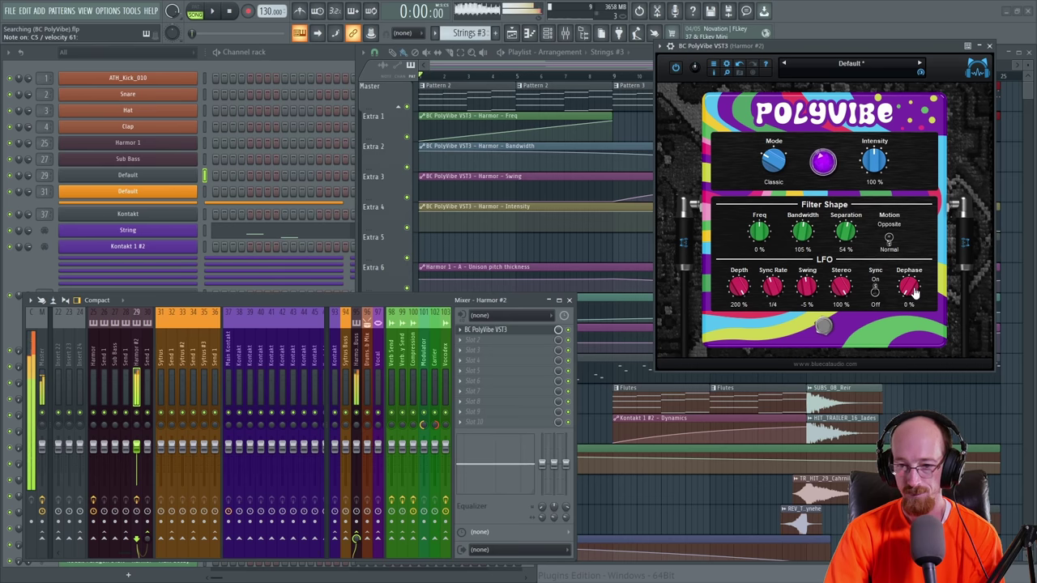
mouse_move(907, 293)
left_mouse_down()
mouse_move(907, 253)
mouse_move(910, 312)
left_mouse_up()
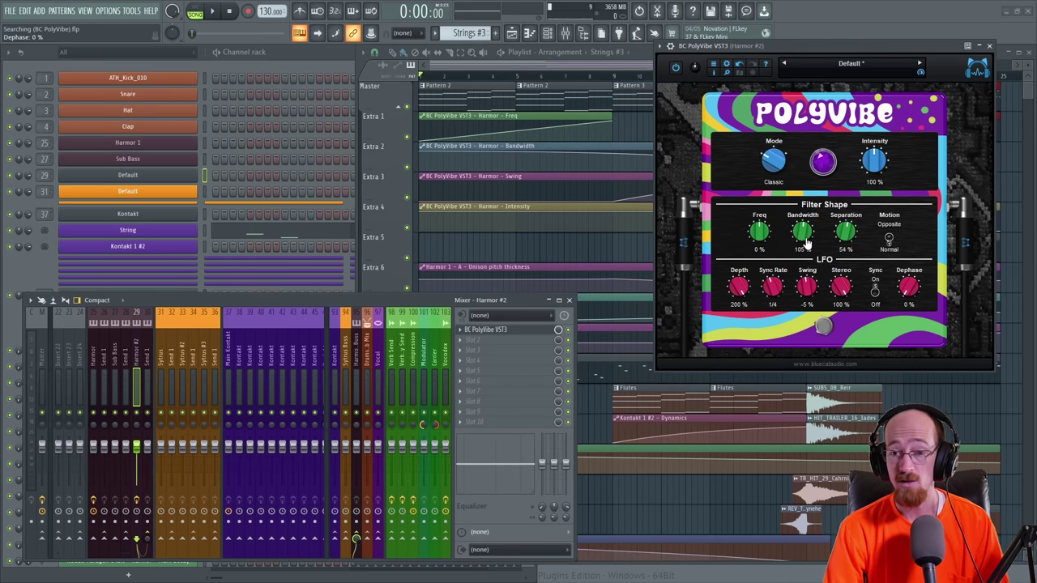
- Close PolyVibe, bring the Playlist forward and make Pattern 2 the active pattern
left_click(989, 45)
left_click(445, 79)
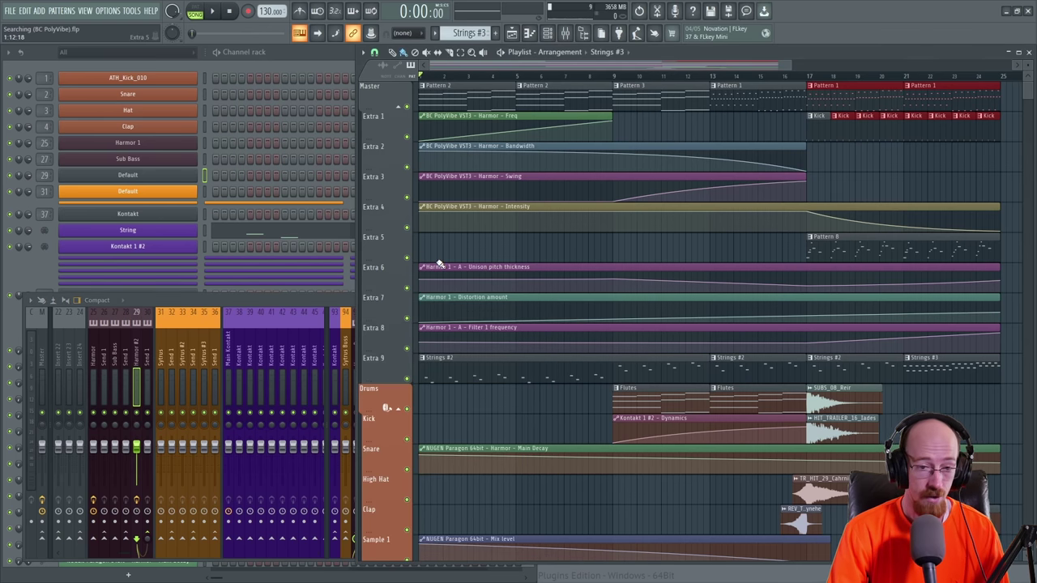
left_click(452, 88)
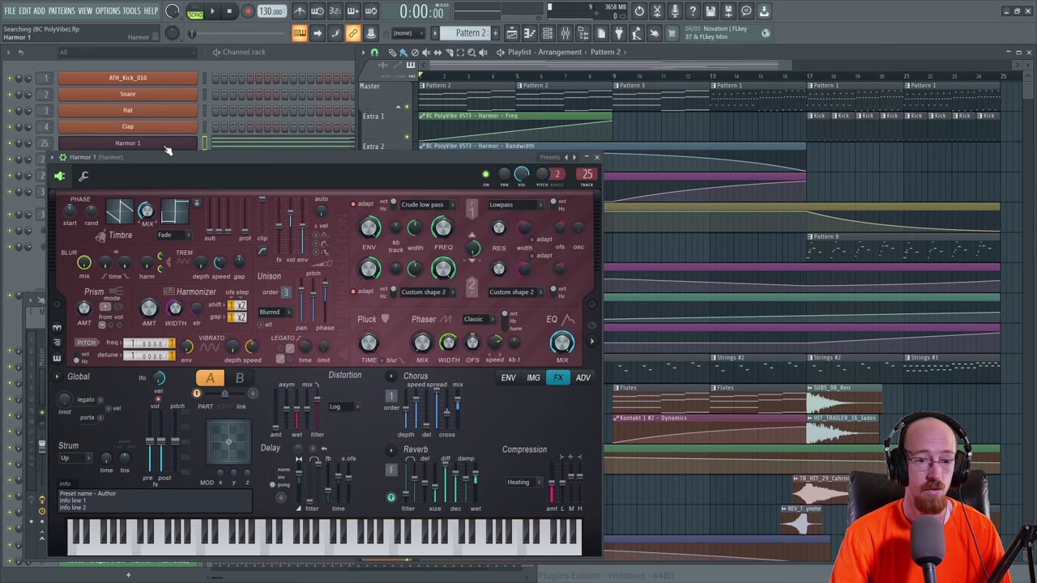
- Open the Harmor 1 synth from the channel rack, reposition its window, then close it
left_click(162, 144)
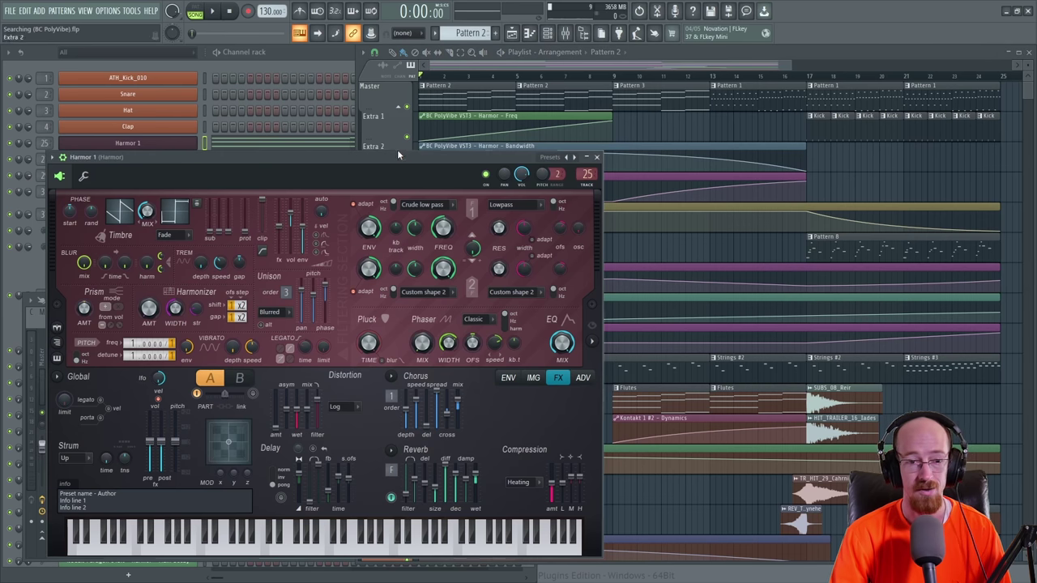
left_click_drag(393, 156, 519, 84)
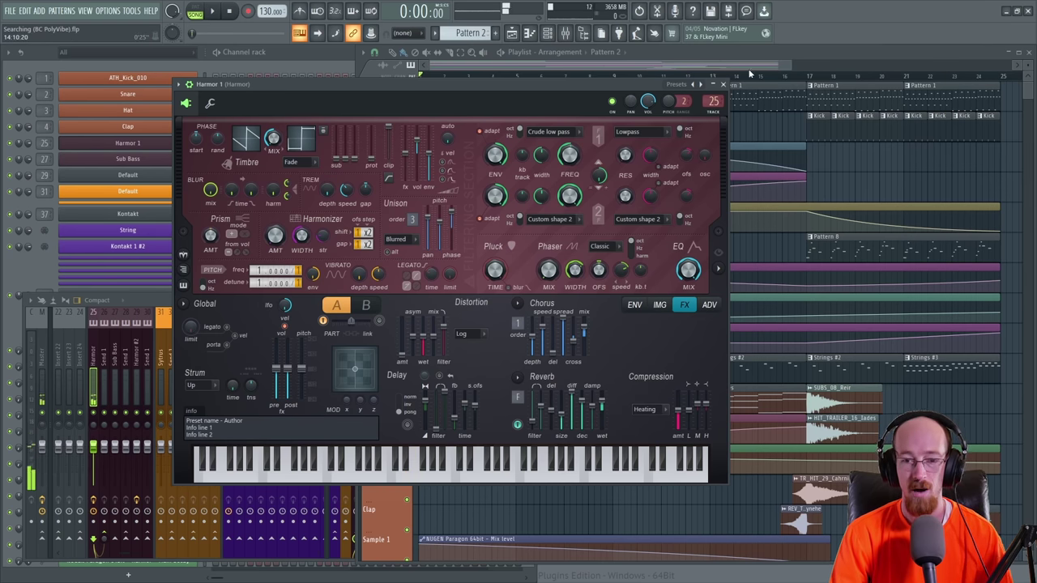
left_click(722, 84)
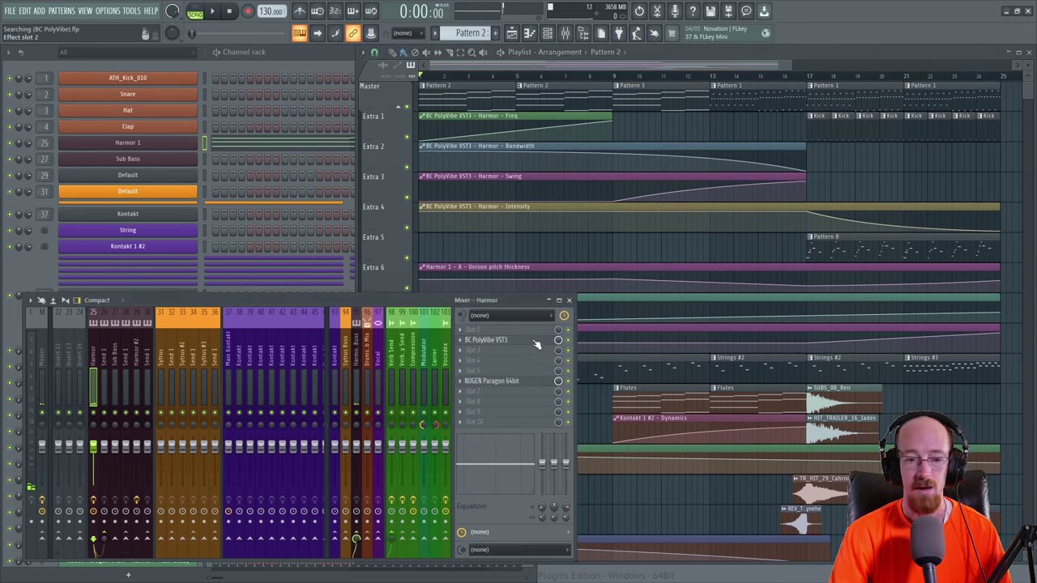
- Open the Harmor insert's PolyVibe, then briefly open, reposition and close NUGEN Paragon
left_click(490, 340)
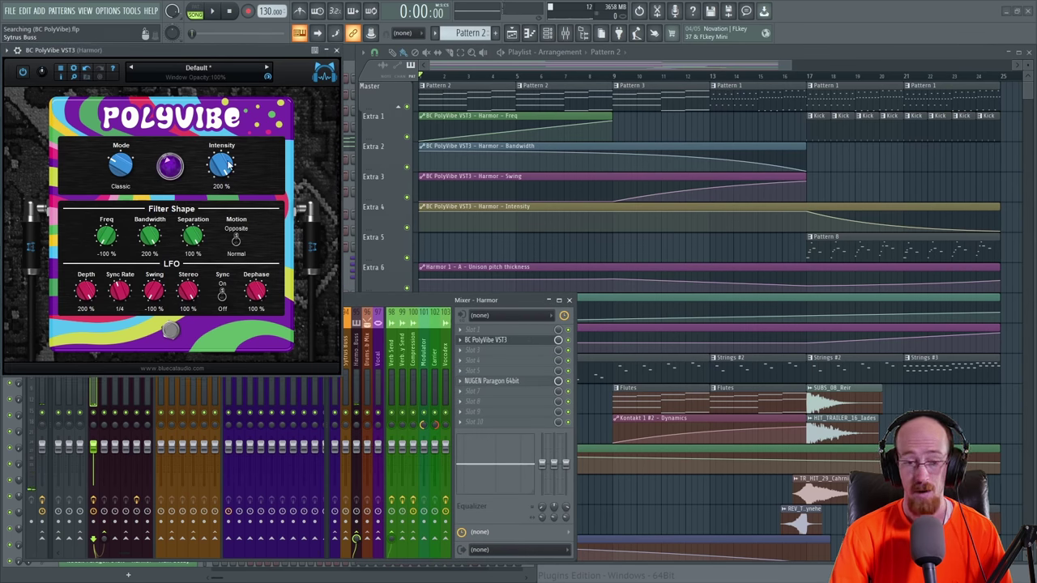
left_click(491, 381)
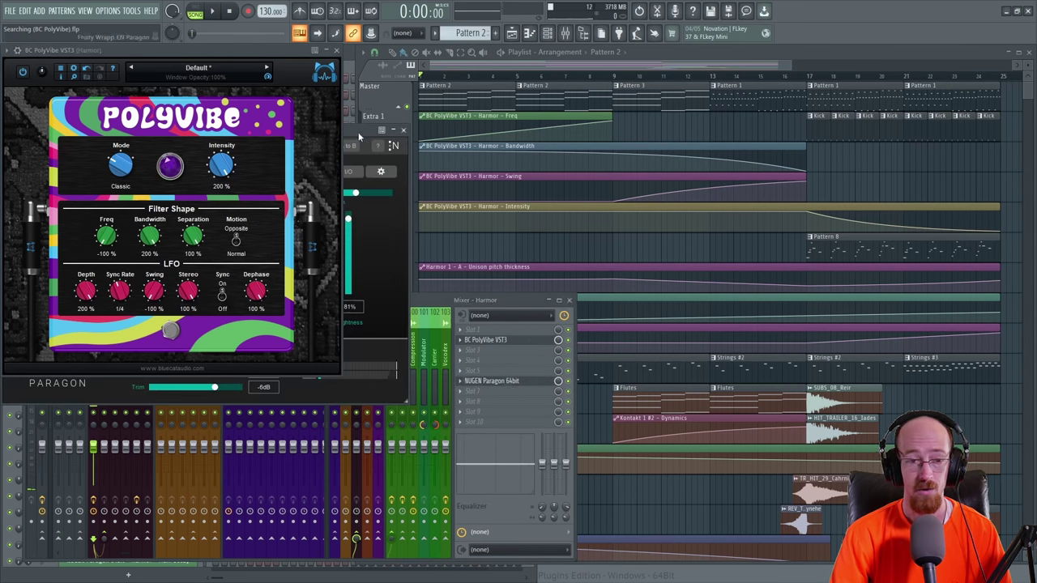
left_click_drag(360, 130, 819, 191)
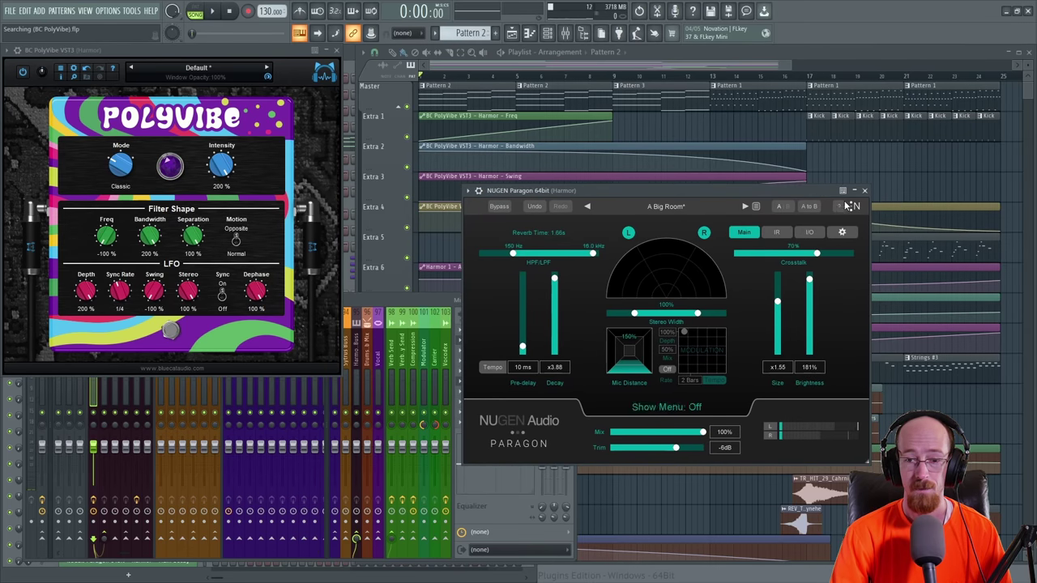
left_click(864, 190)
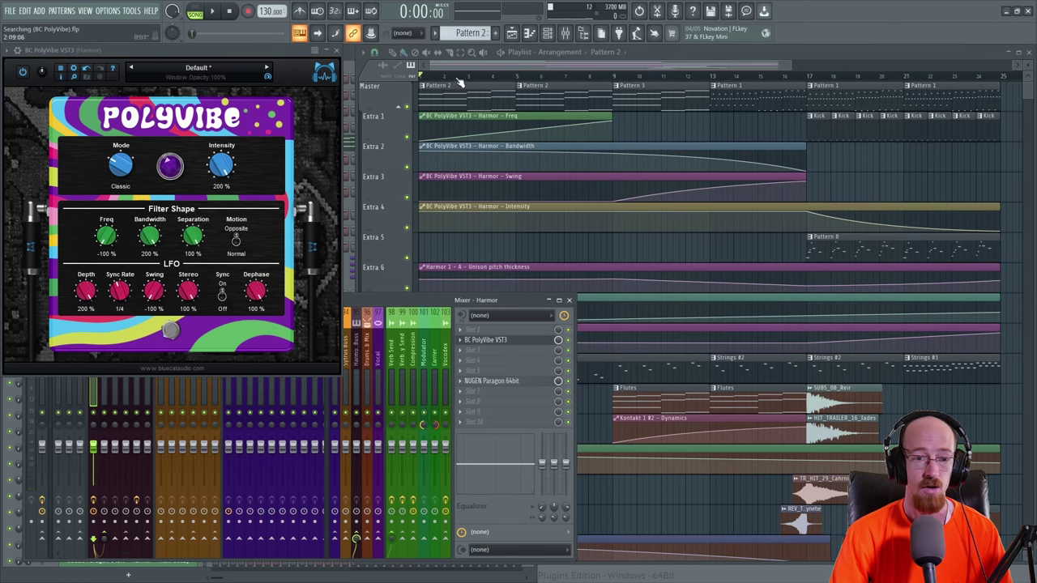
- Close the mixer and marquee-select the Extra 2–4 automation clips, including Bandwidth on Extra 2
key("F9")
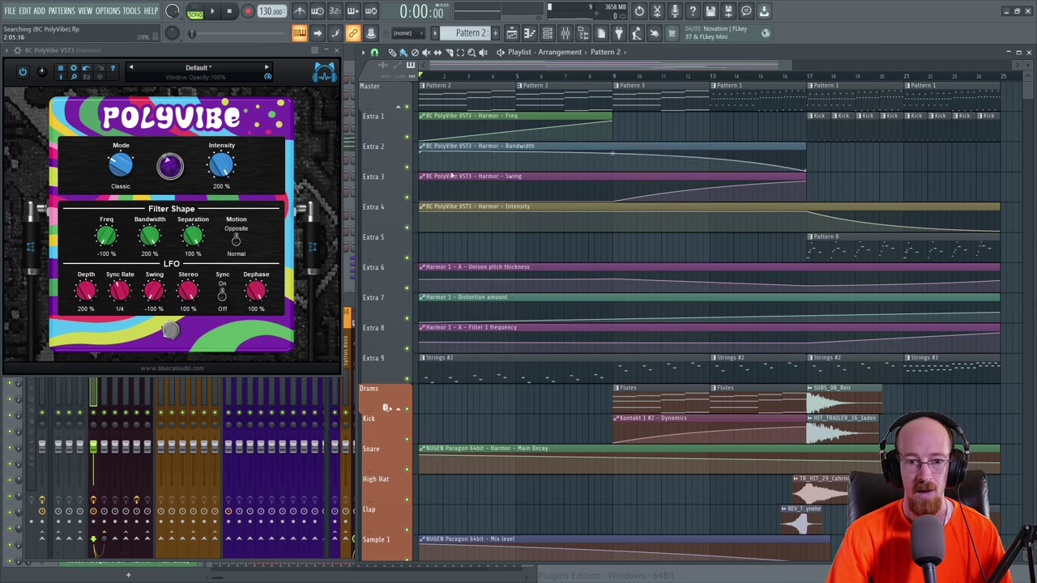
mouse_move(535, 288)
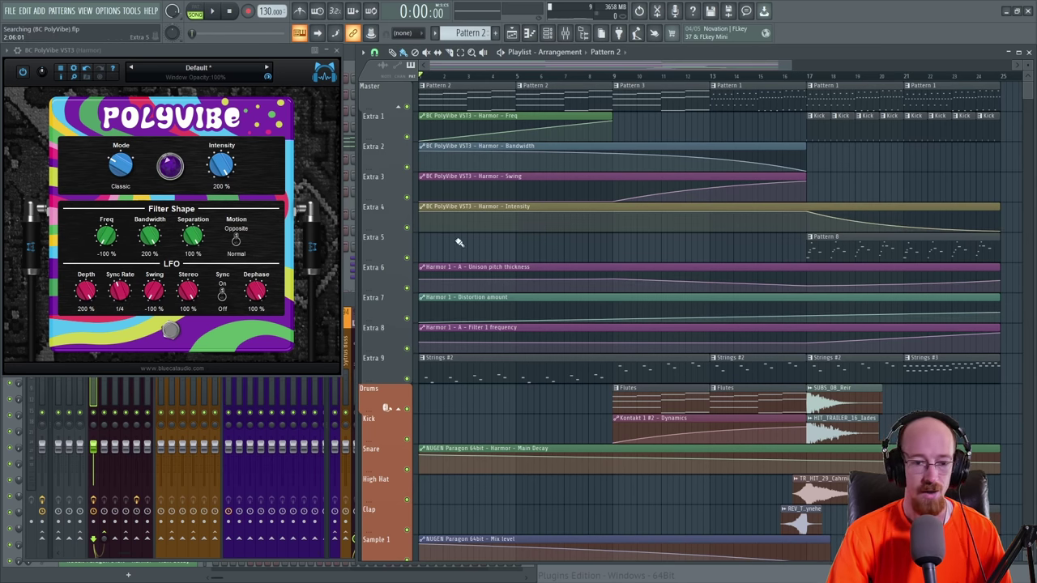
left_click_drag(452, 233, 562, 130)
left_click(629, 128)
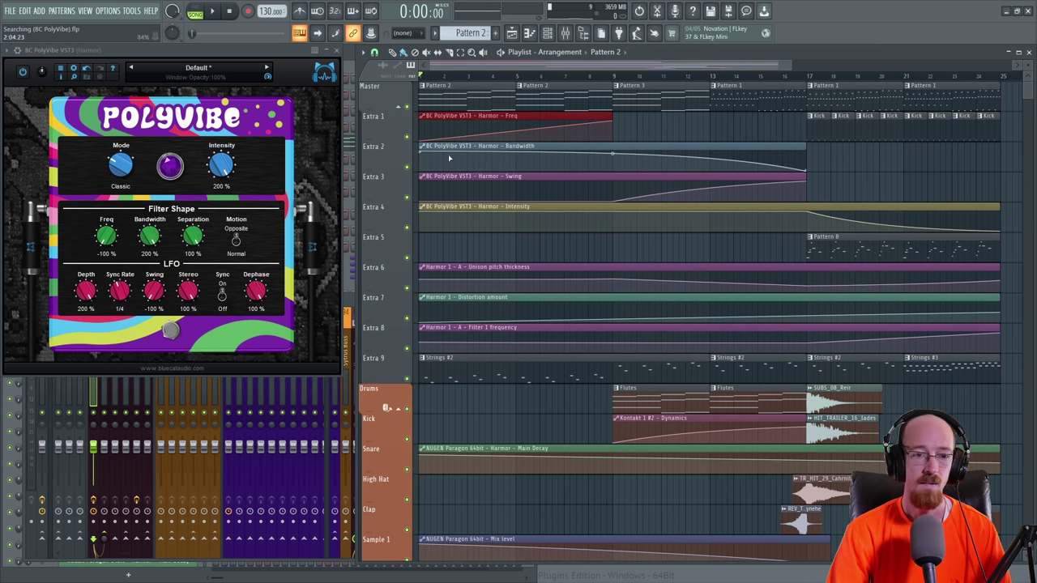
left_click_drag(440, 158, 621, 144)
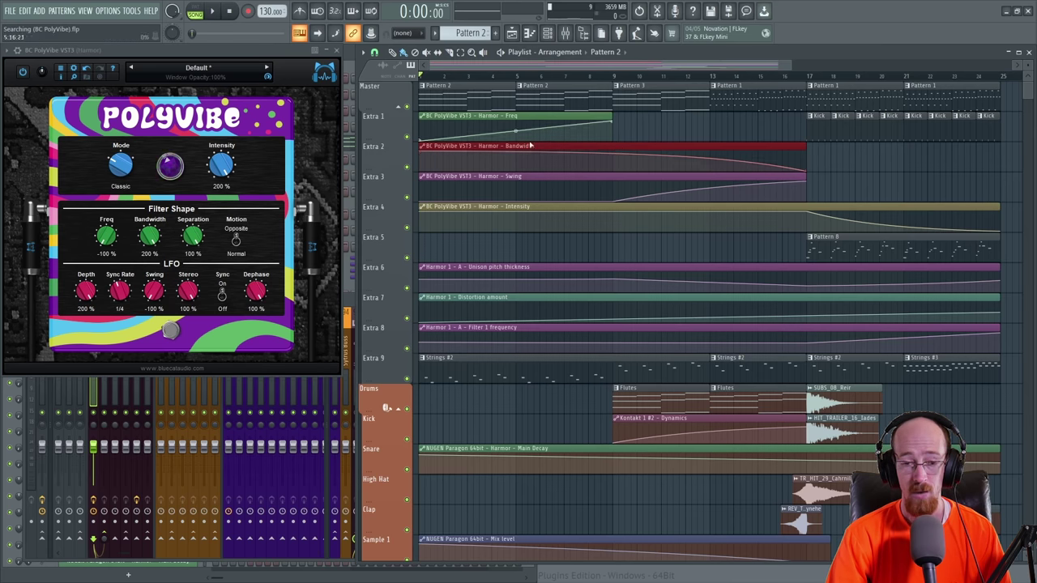
- Move the song position to bar 17 and select the Swing, Pattern 1 and Pattern 3 clips
left_click(808, 77)
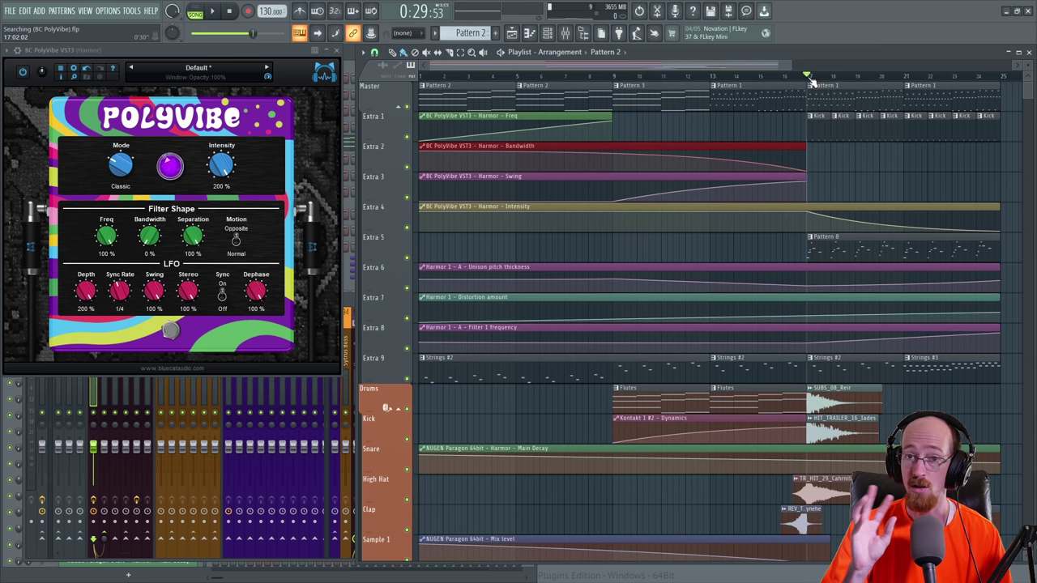
left_click(670, 196)
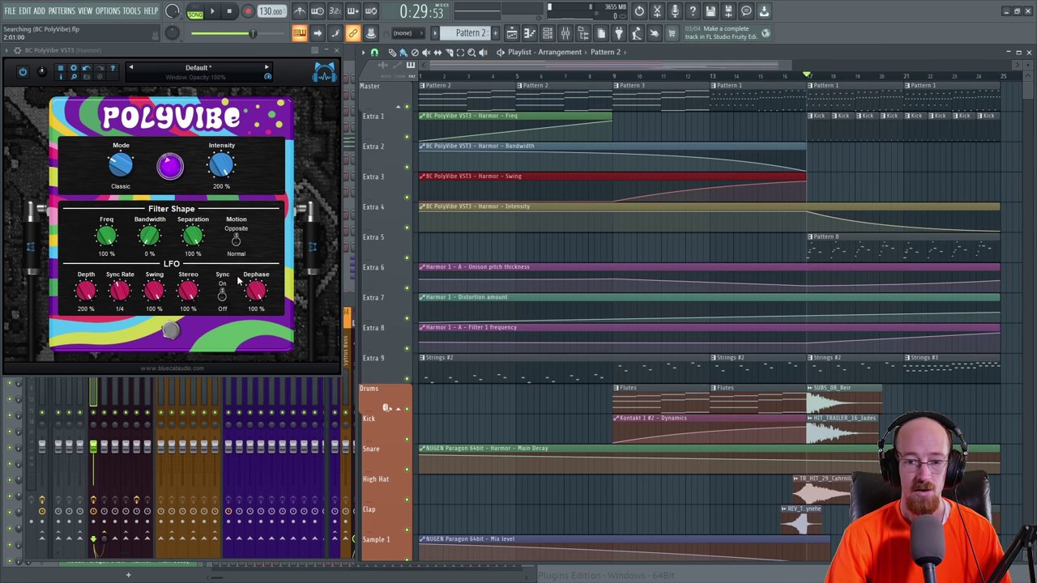
left_click(736, 99)
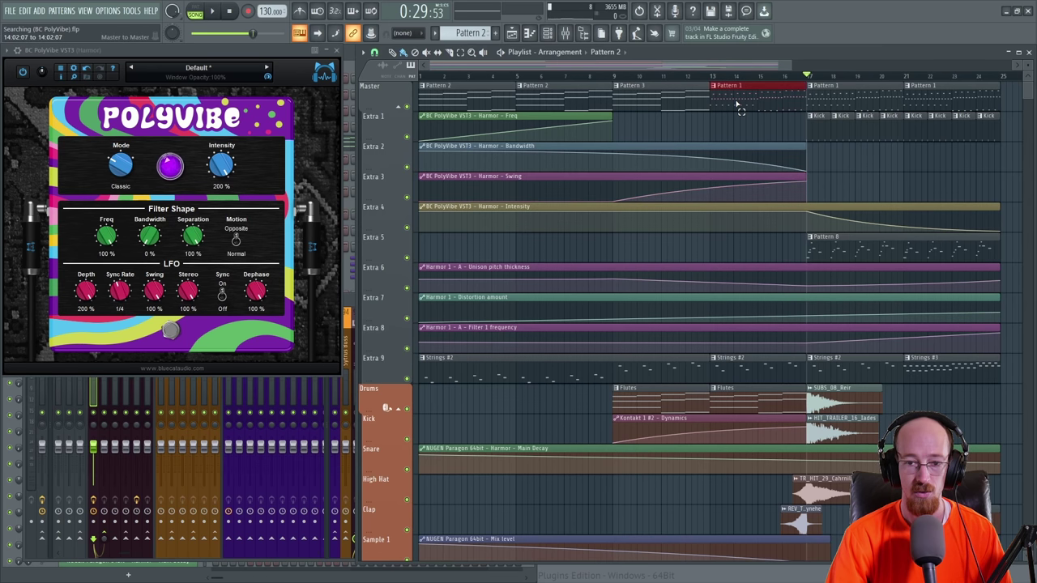
left_click(664, 110)
- Look over the Harmor 1 notes of Pattern 3 and Pattern 1 in the piano roll, then close it
double_click(654, 98)
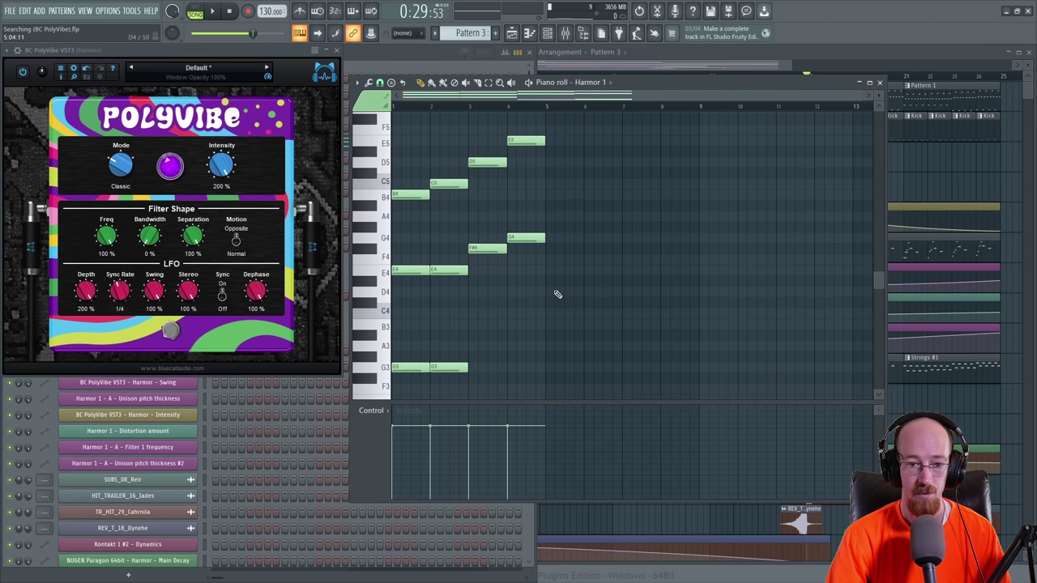
left_click(879, 82)
double_click(746, 103)
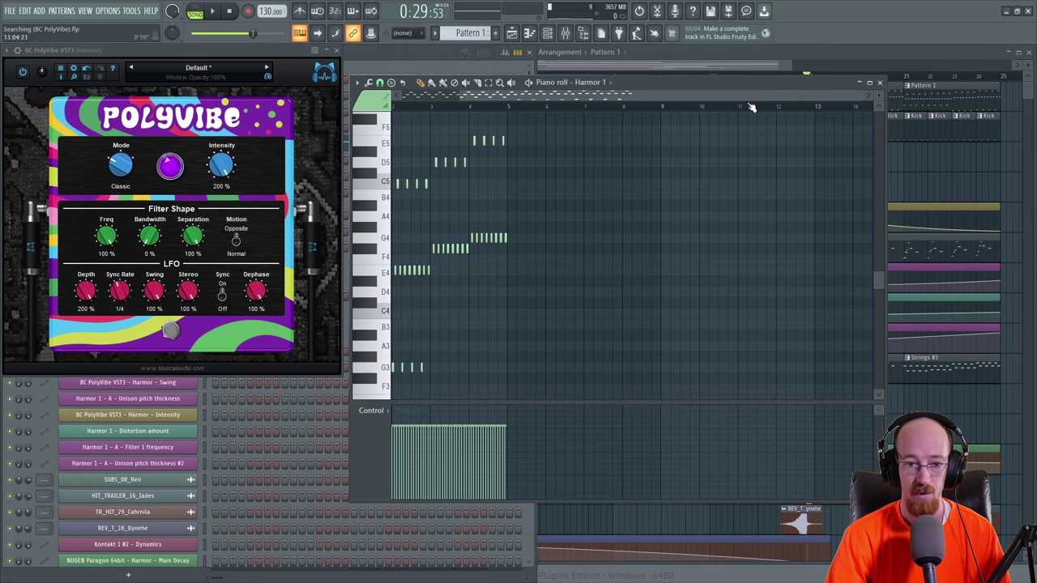
left_click(881, 84)
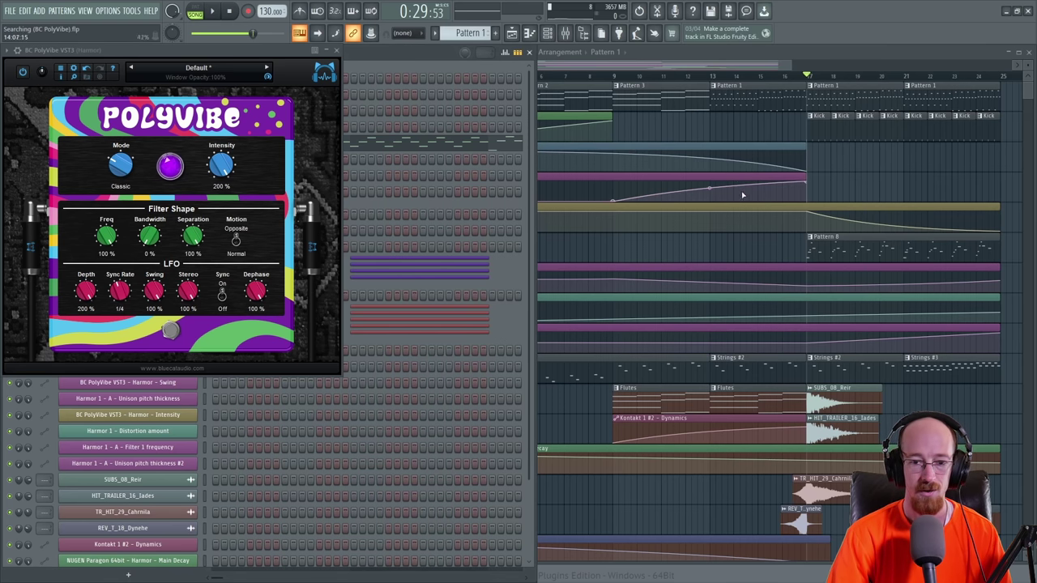
- Bring the playlist to the front and select the Swing and Intensity automation clips
left_click(836, 55)
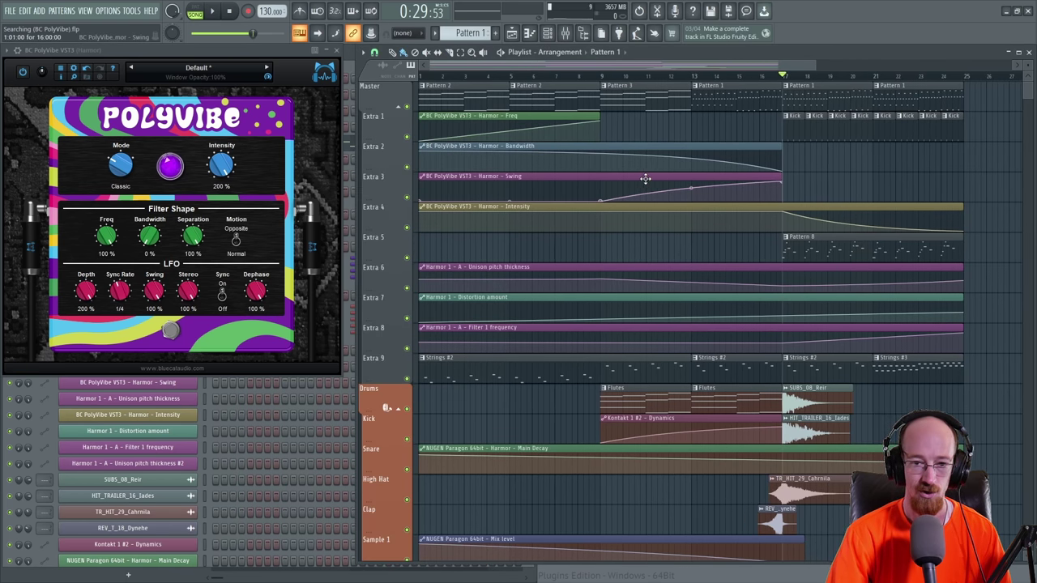
left_click(644, 179)
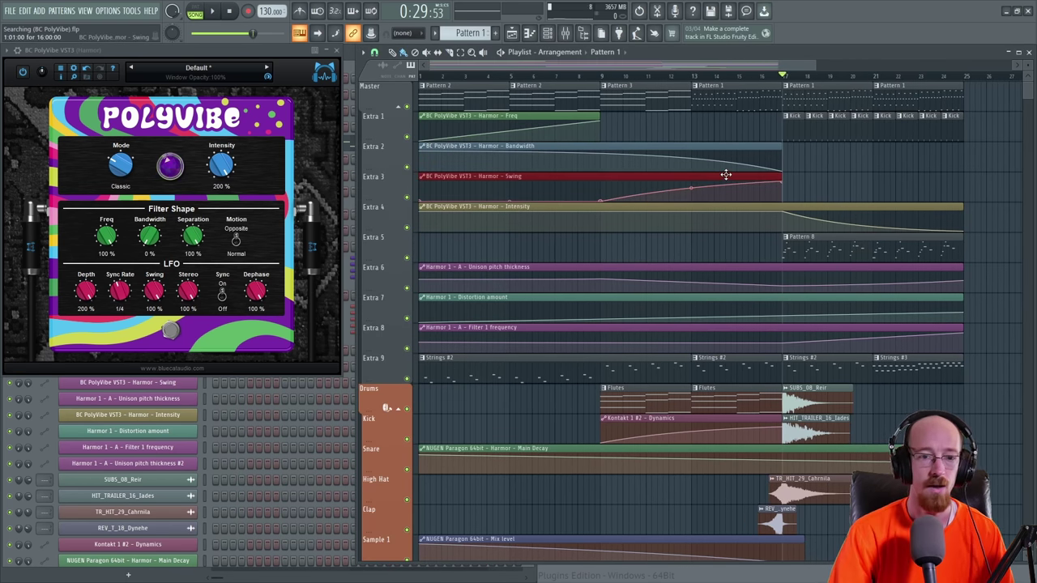
left_click_drag(685, 204, 882, 230)
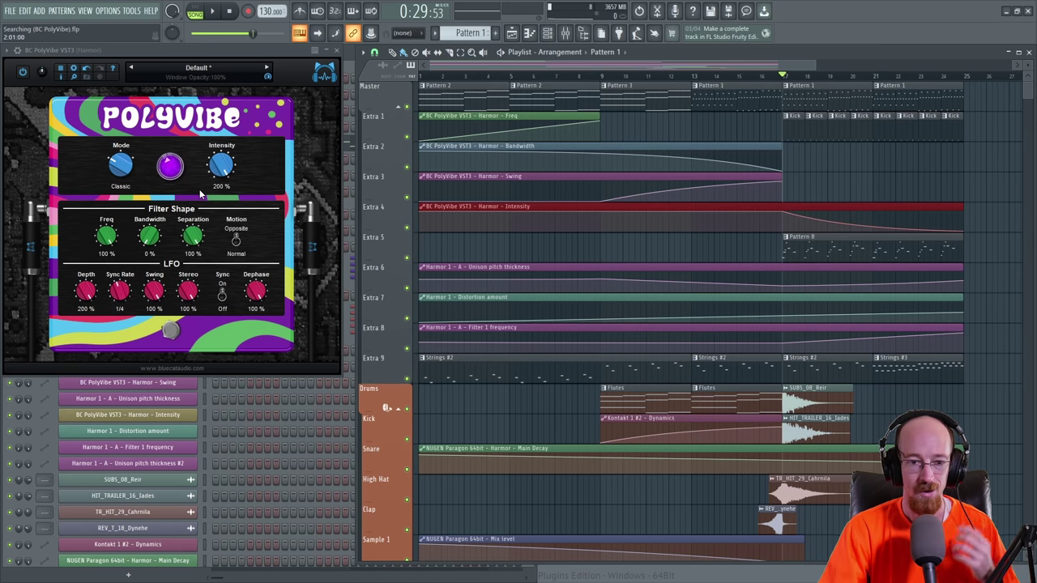
- Mute the tracks below the PolyVibe lanes, keeping Extra 4 active, and restart playback
left_click(406, 106, "ctrl")
left_click_drag(407, 136, 406, 186)
left_click(407, 228)
key("space")
key("space")
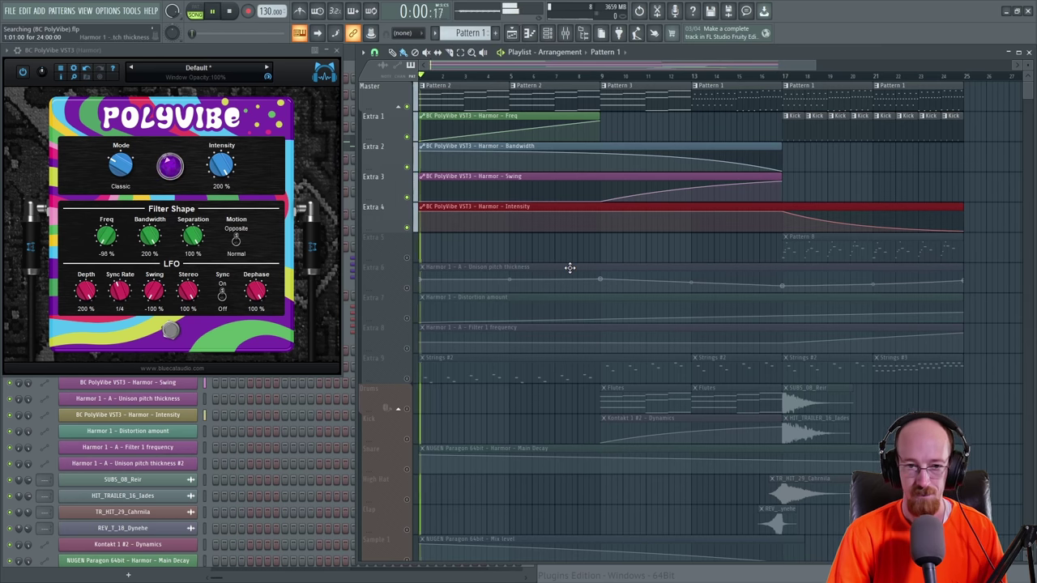
key("space")
- Unmute the Extra 6, Extra 7, Extra 8, Snare and Sample 1 tracks
scroll(526, 243, "down", 1)
left_click(406, 257)
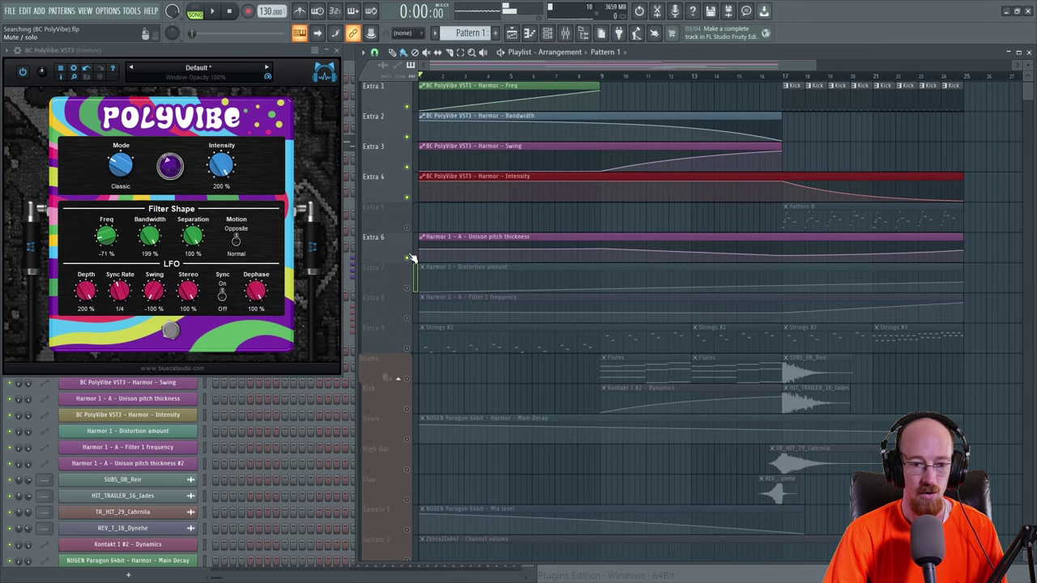
left_click(406, 287)
left_click(407, 317)
scroll(491, 252, "down", 3)
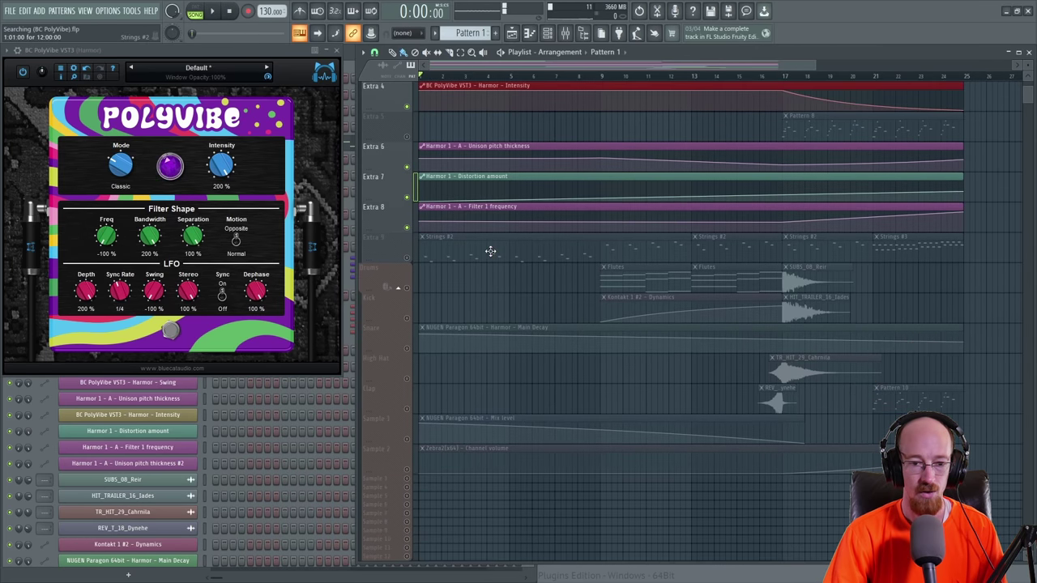
left_click(409, 349)
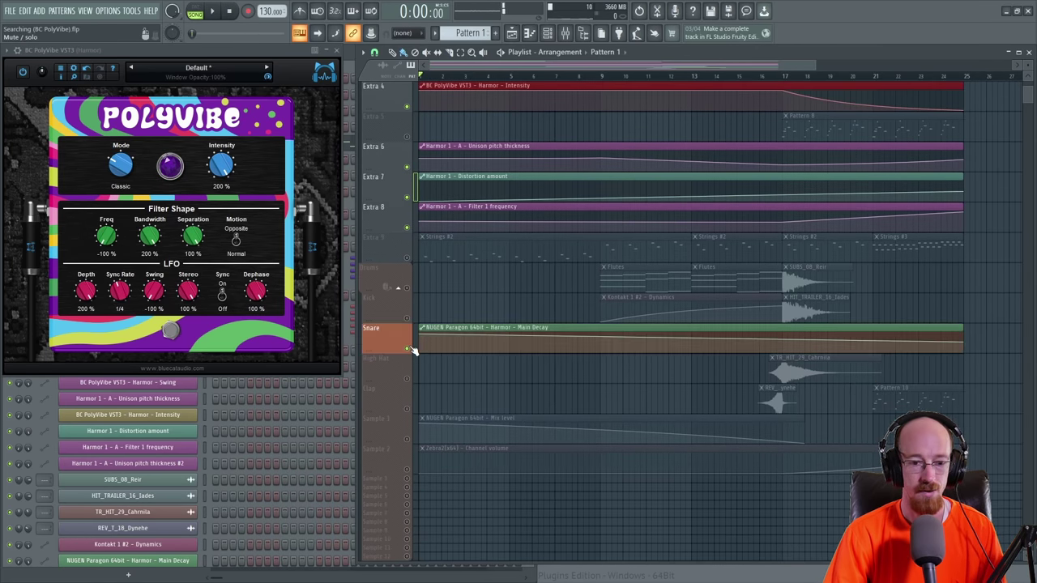
left_click(408, 439)
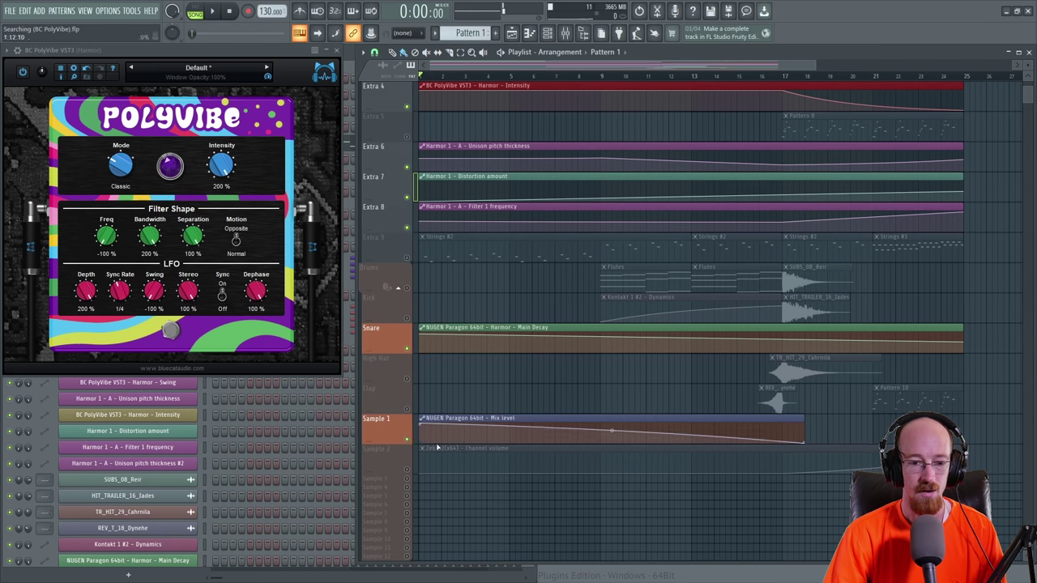
- Select the Mix level and Main Decay automation clips and review the playlist lanes
left_click(491, 426)
scroll(486, 381, "up", 1)
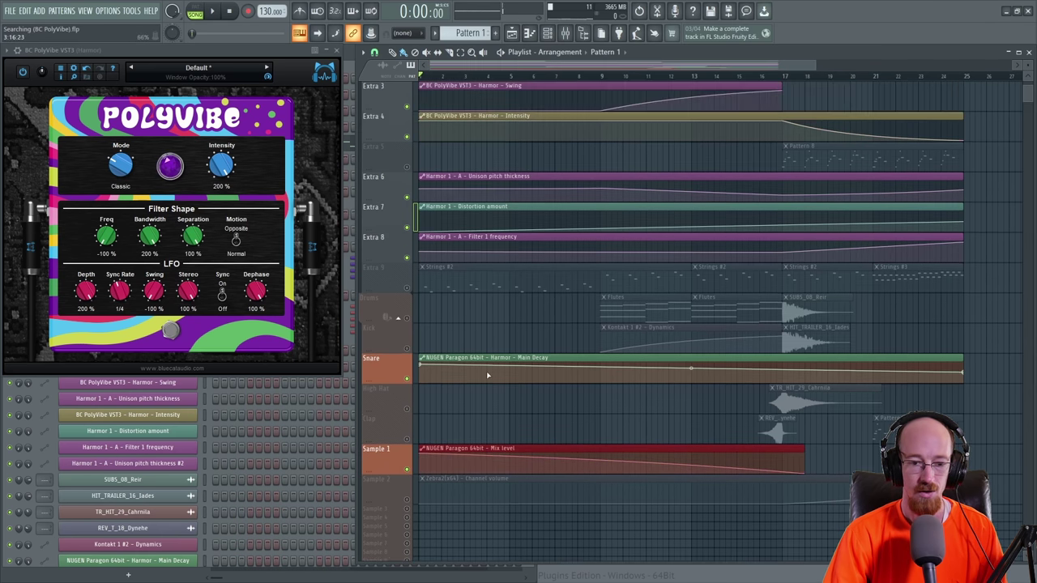
left_click(481, 374)
scroll(530, 416, "up", 3)
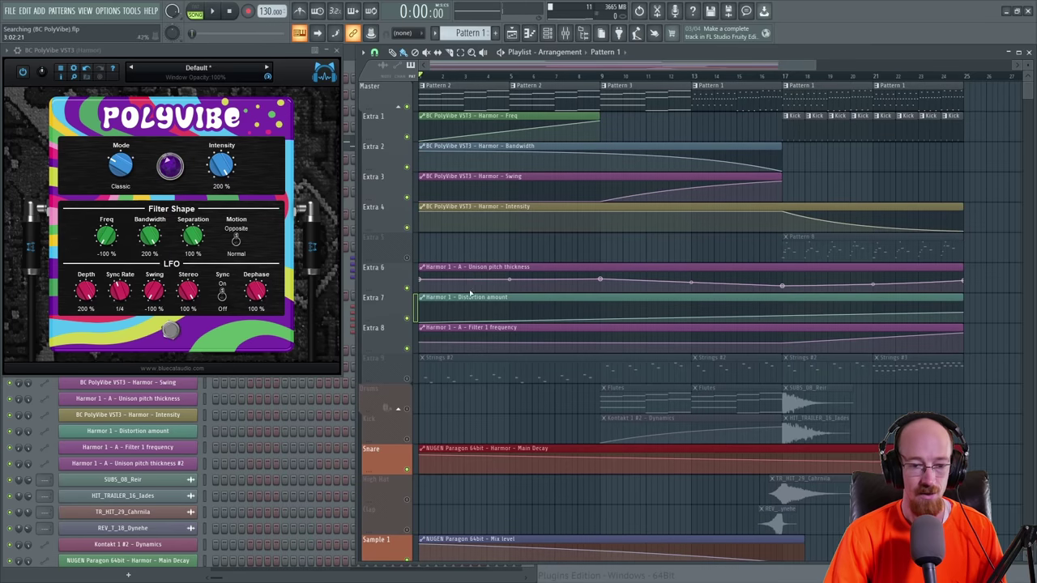
scroll(509, 439, "down", 2)
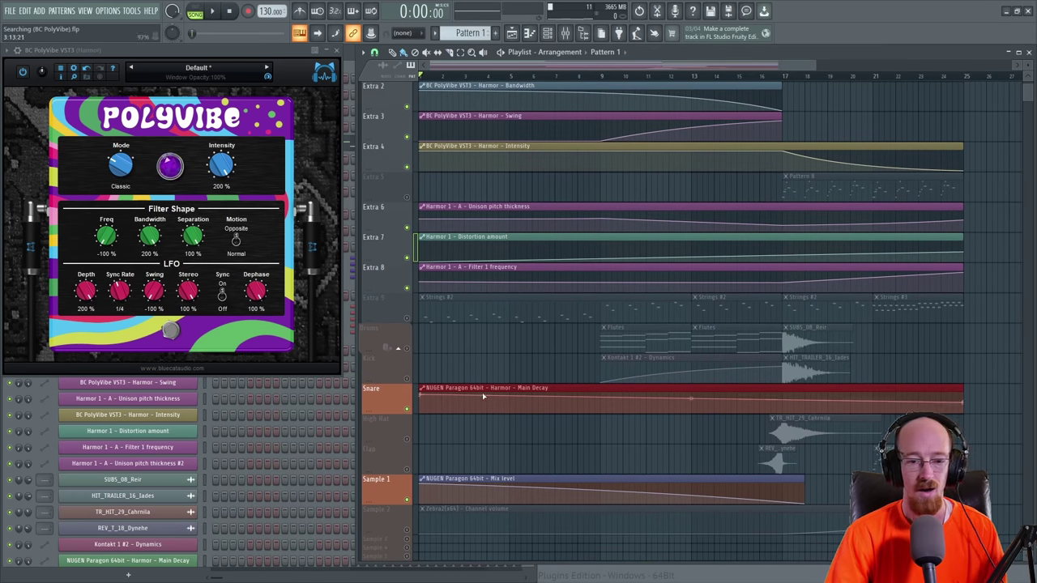
scroll(511, 350, "up", 2)
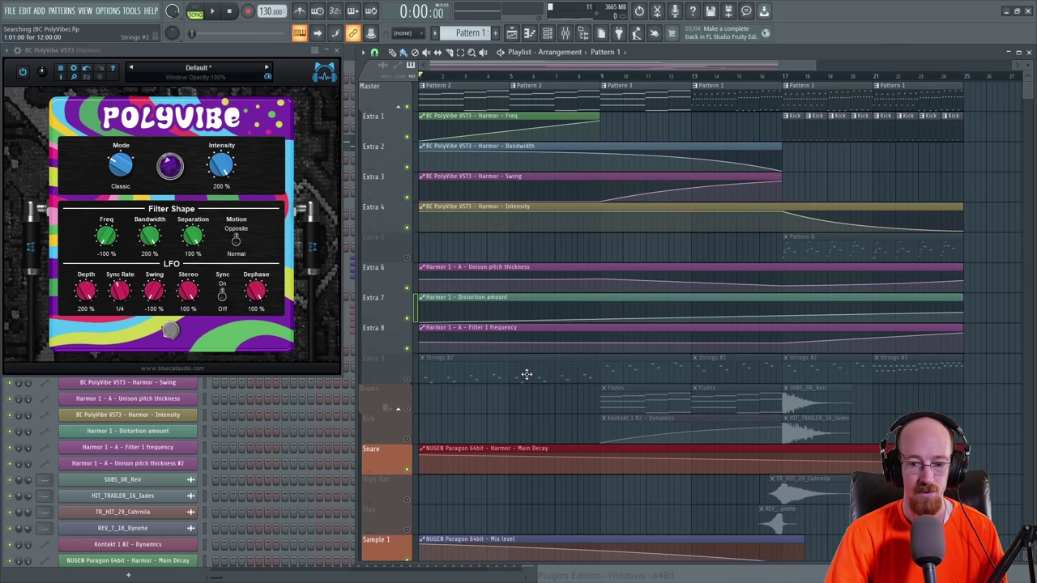
scroll(536, 359, "down", 4)
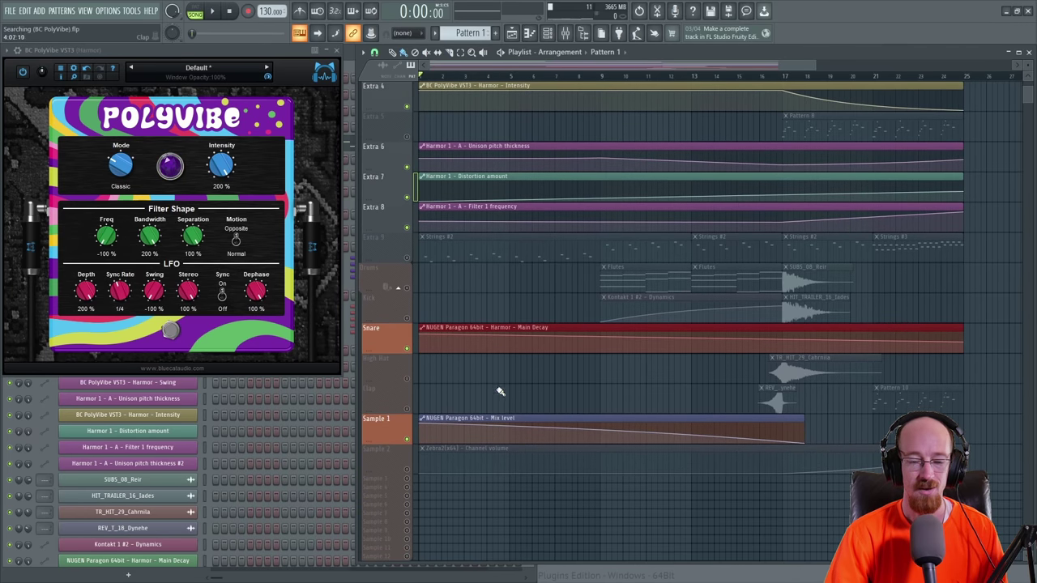
scroll(506, 361, "up", 3)
scroll(506, 361, "up", 1)
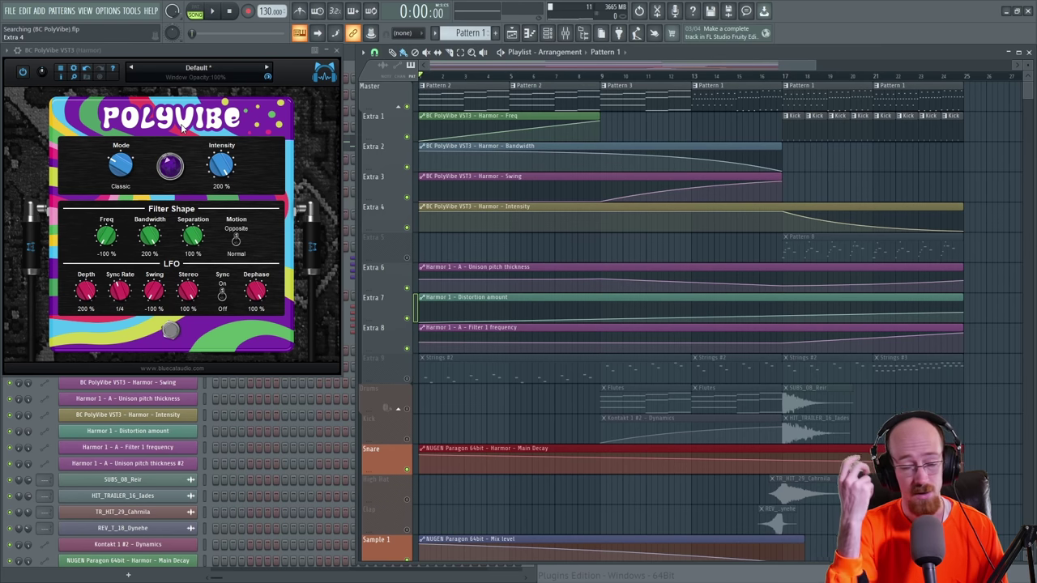
scroll(556, 234, "down", 1)
scroll(513, 317, "down", 4)
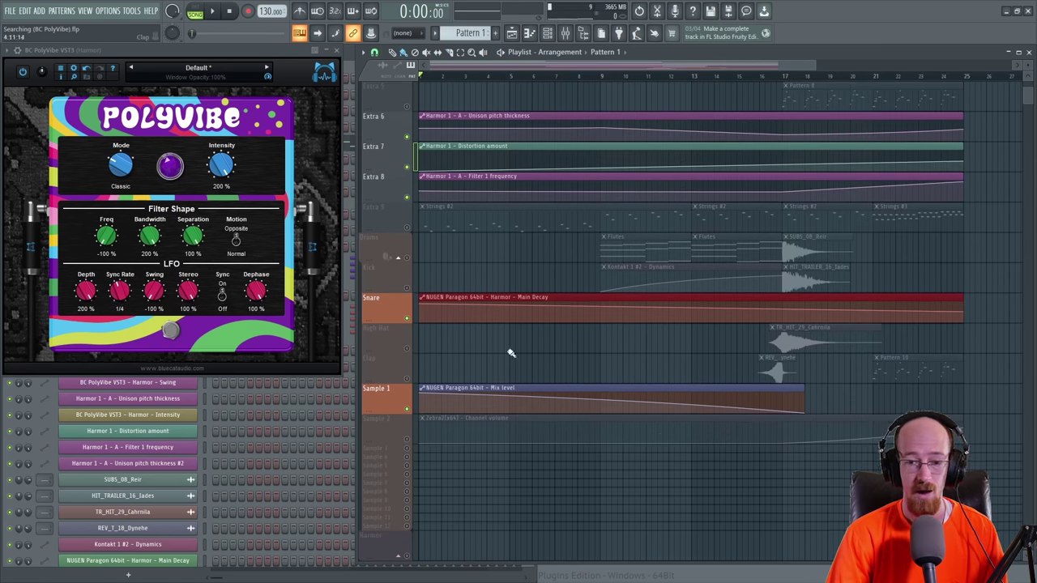
scroll(527, 332, "up", 5)
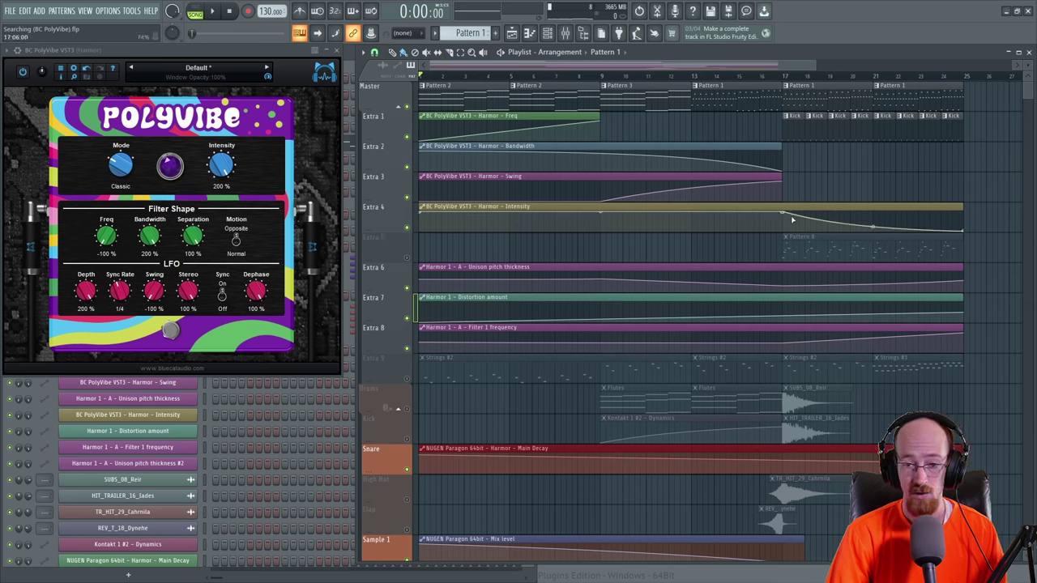
left_click(773, 169)
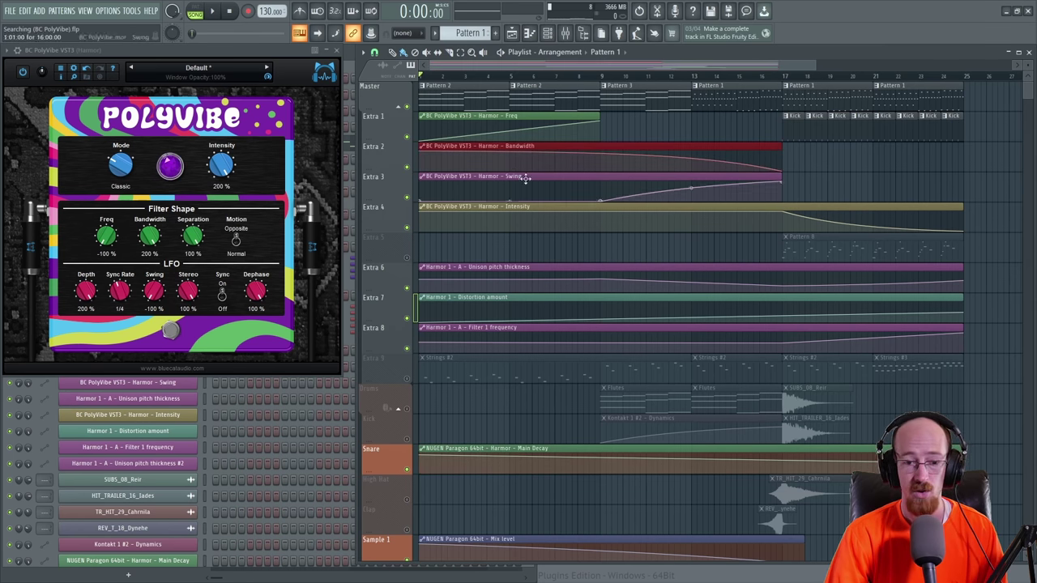
scroll(534, 222, "down", 1)
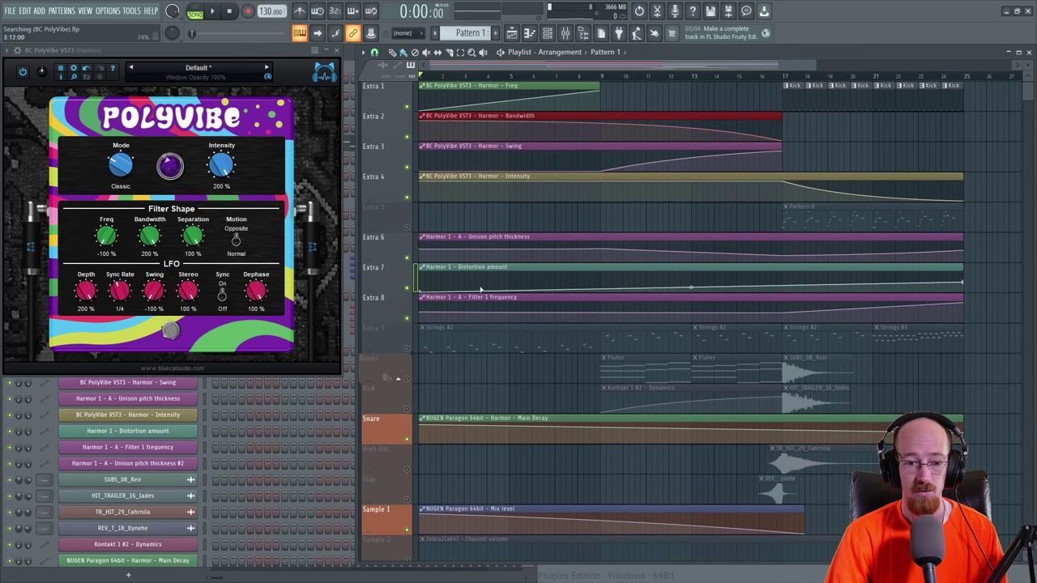
left_click(491, 279)
scroll(540, 283, "up", 1)
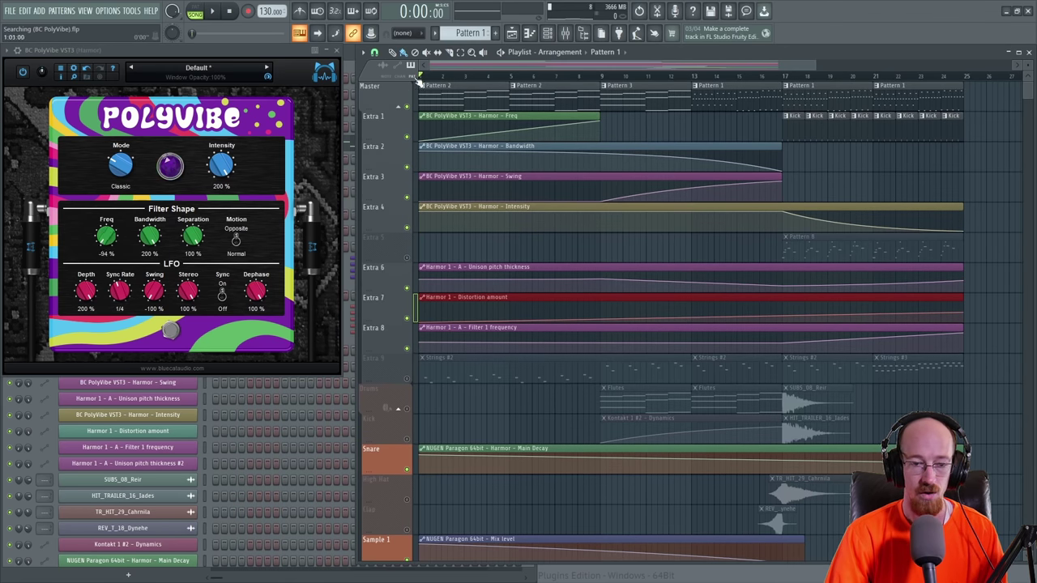
left_click_drag(510, 339, 786, 347)
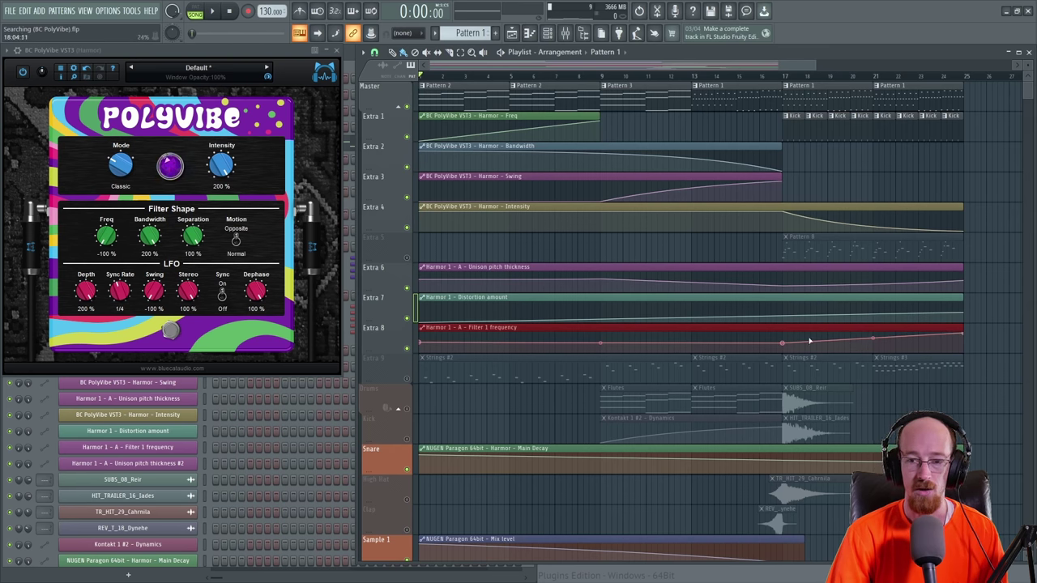
left_click(488, 269)
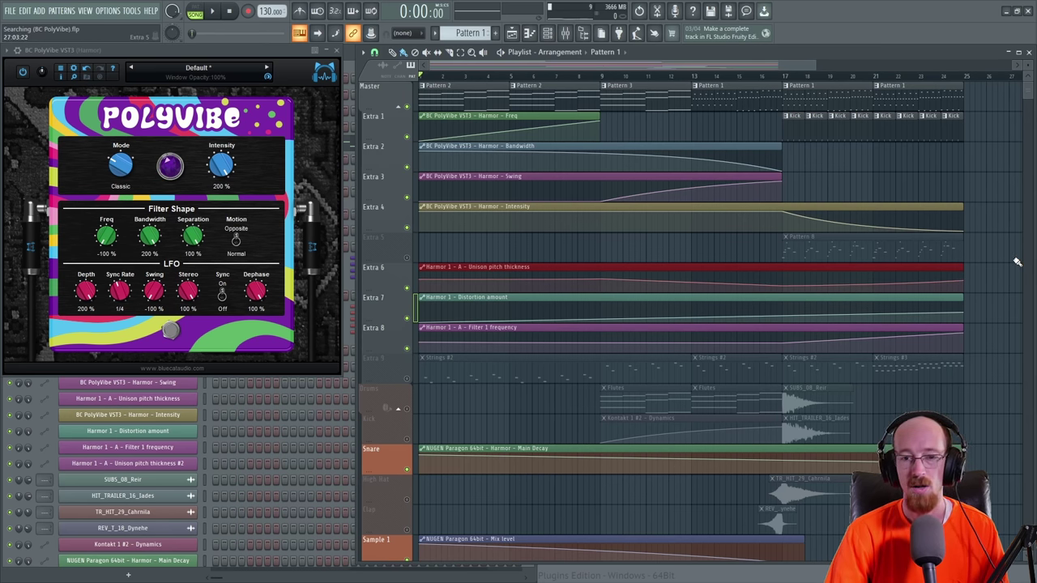
- Start song playback so PolyVibe's Bandwidth, Swing and Intensity follow their automation clips
key("space")
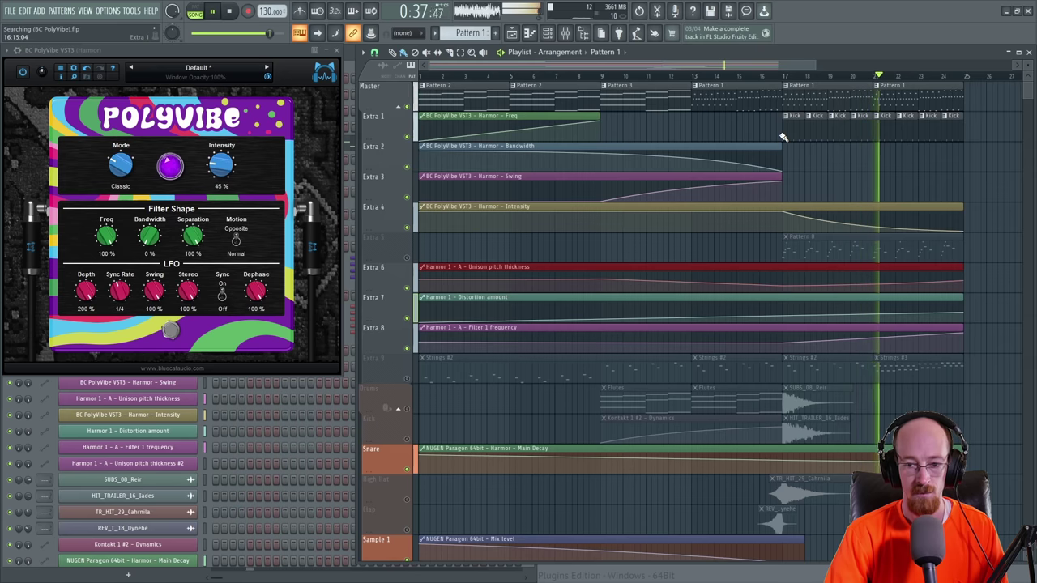
- Stop playback, show the plugin wrapper's bypass and mix-level settings, and replay the song
key("space")
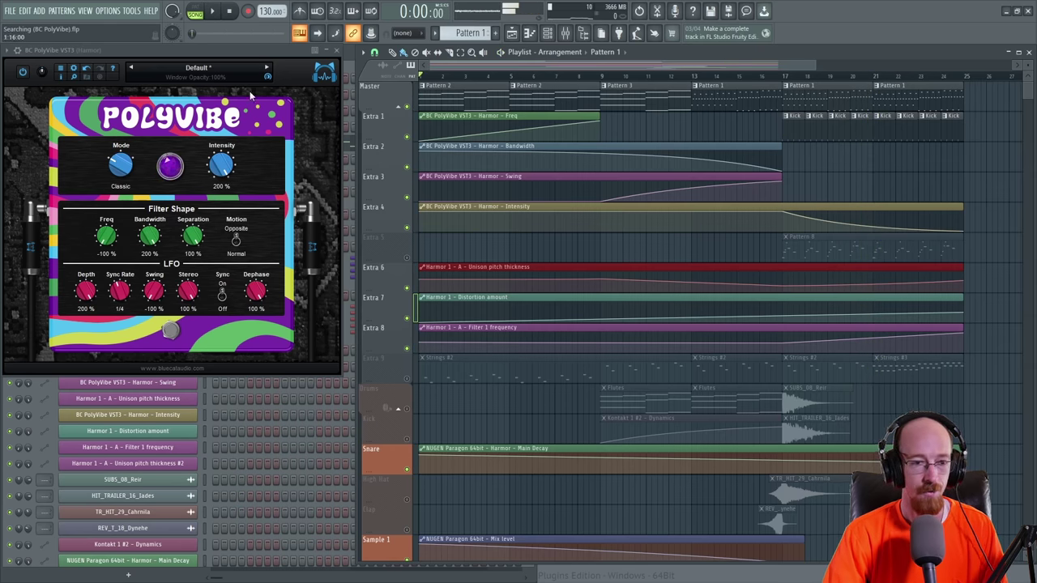
left_click(18, 51)
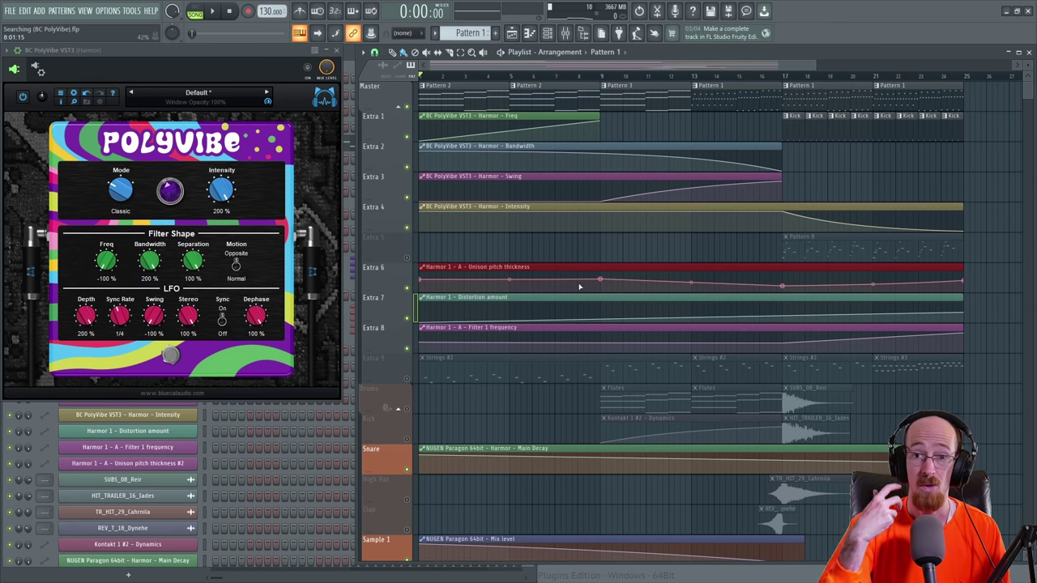
key("space")
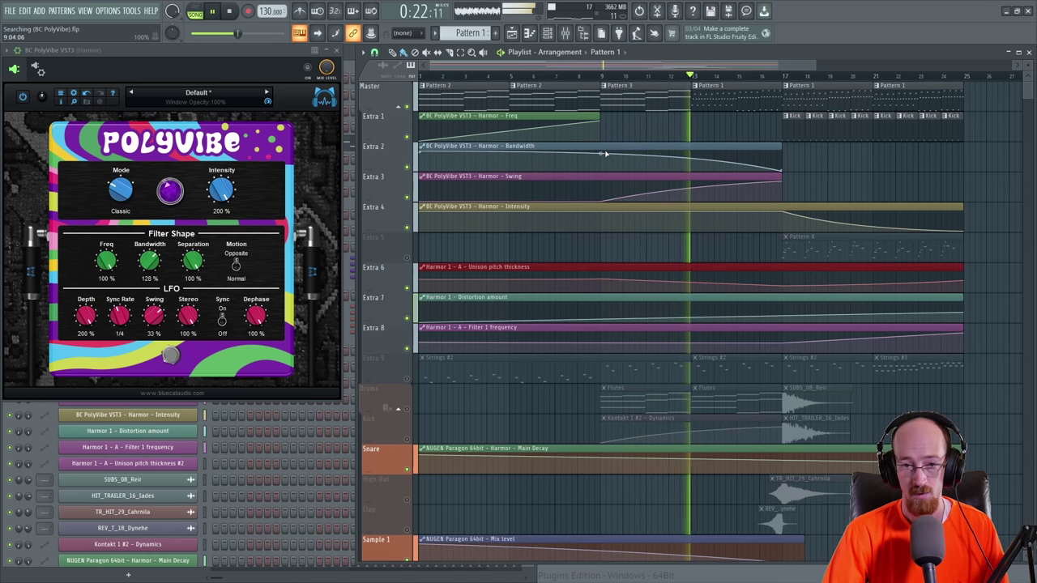
- Restart playback and select the Harmor Freq, Bandwidth and Swing automation clips as it runs
key("space")
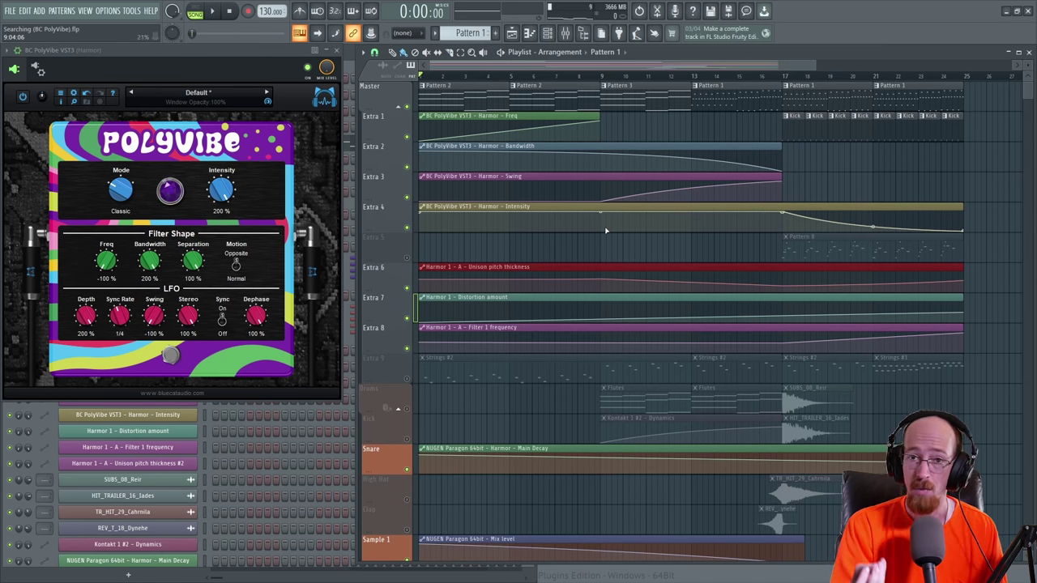
key("space")
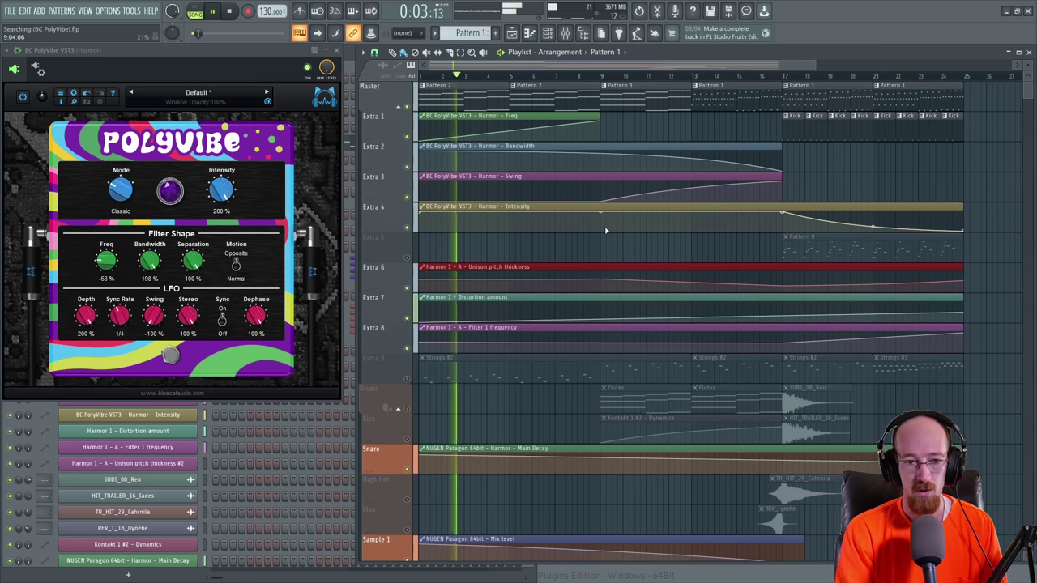
left_click(496, 121)
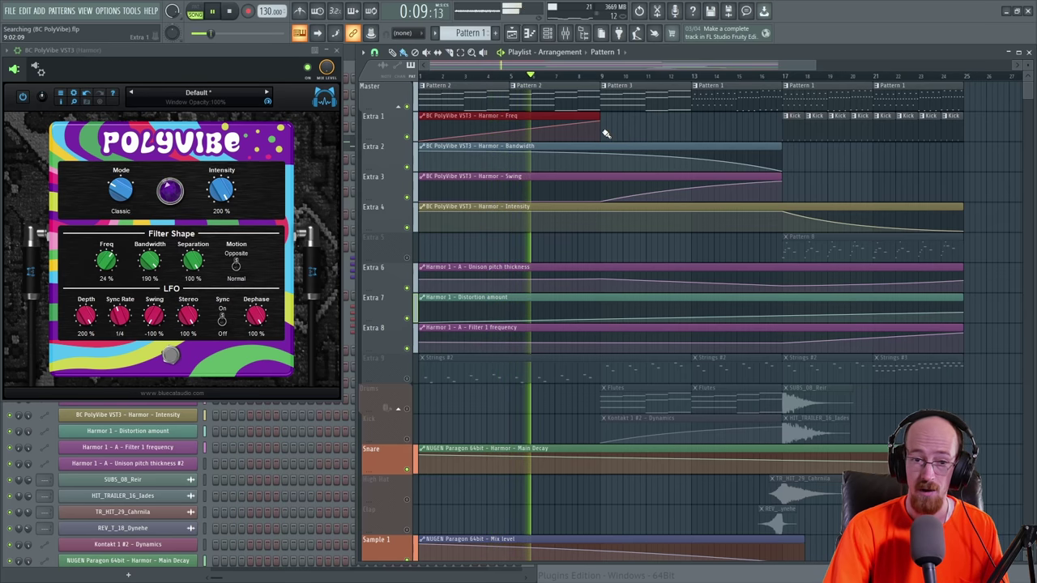
left_click(572, 159)
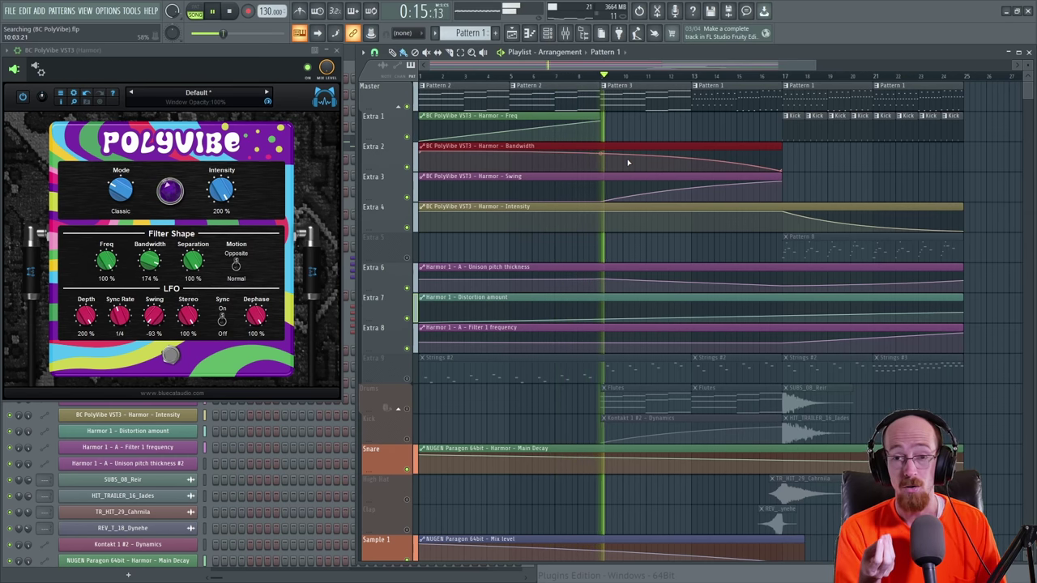
left_click(571, 187)
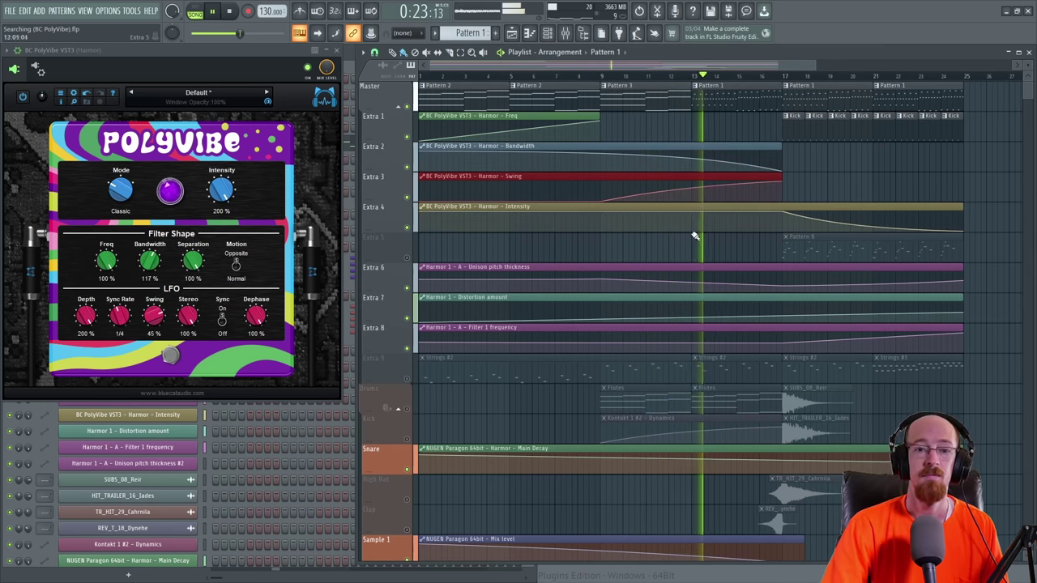
left_click(728, 159)
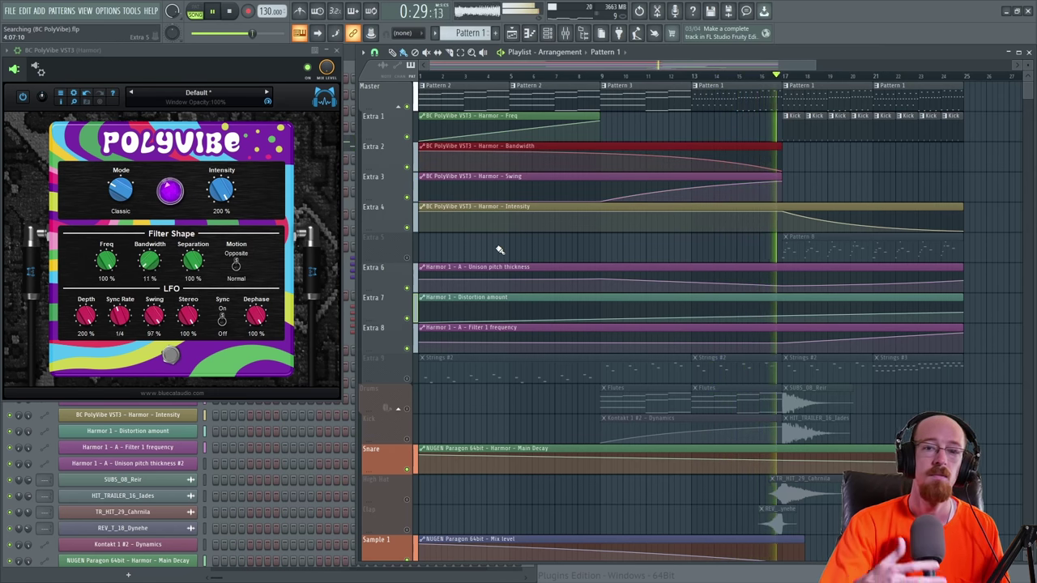
- Stop playback, returning the song to the start
key("space")
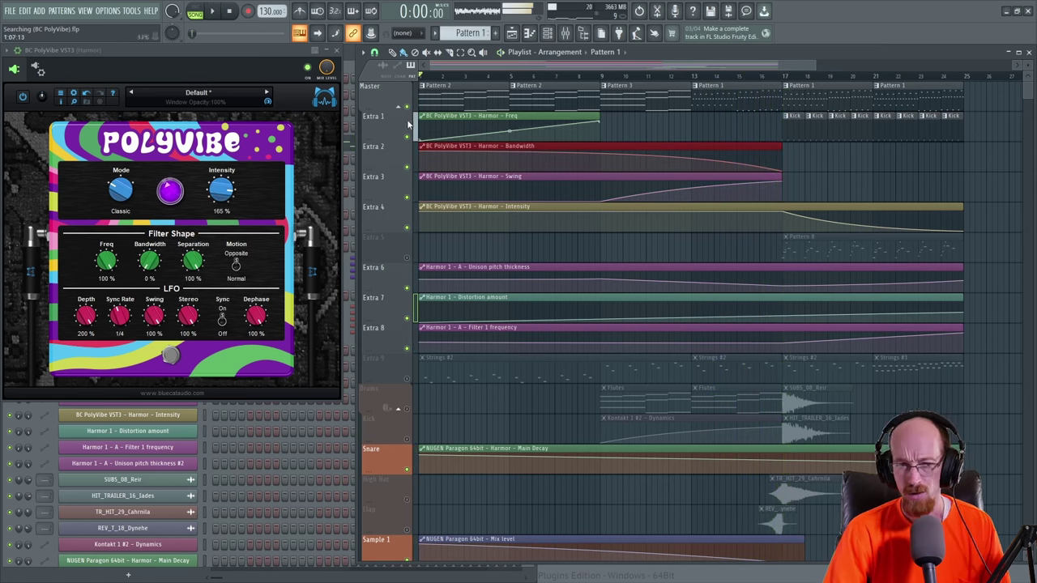